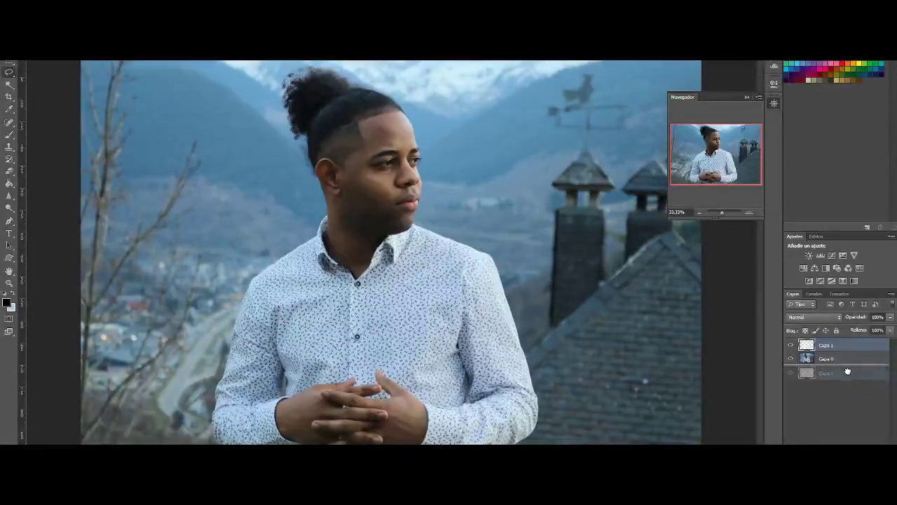
- Add a Gradient Fill layer starting from a black-to-light-blue preset gradient
click(869, 227)
click(827, 287)
click(429, 147)
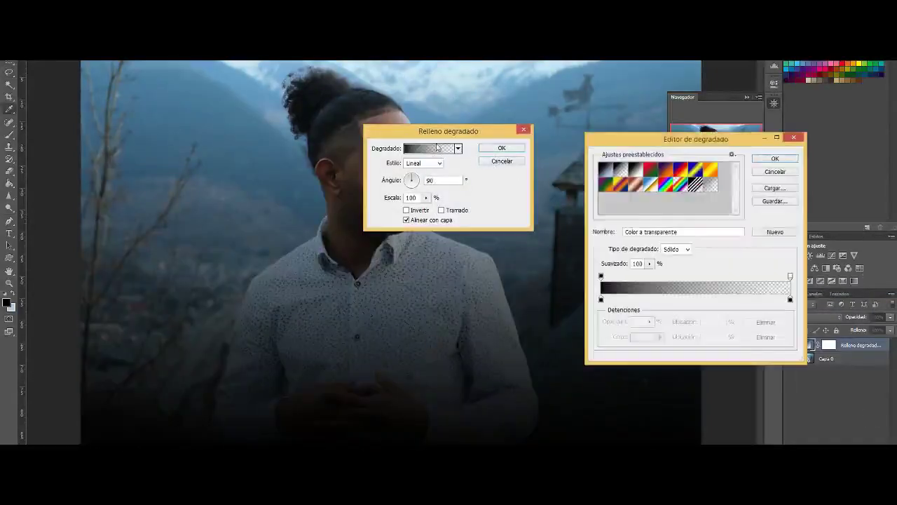
click(692, 184)
click(609, 176)
- Recolour both gradient stops and confirm the gradient fill
double_click(601, 276)
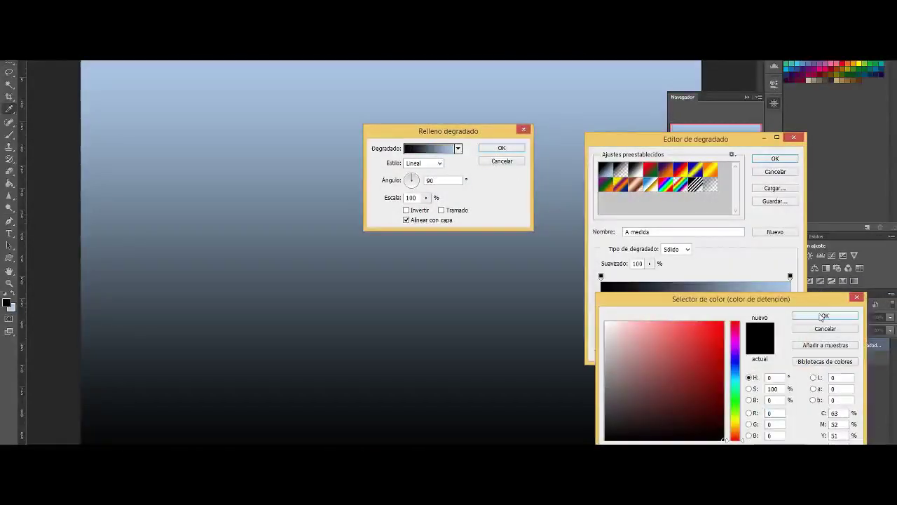
click(825, 316)
double_click(790, 276)
click(825, 316)
click(775, 158)
key(Return)
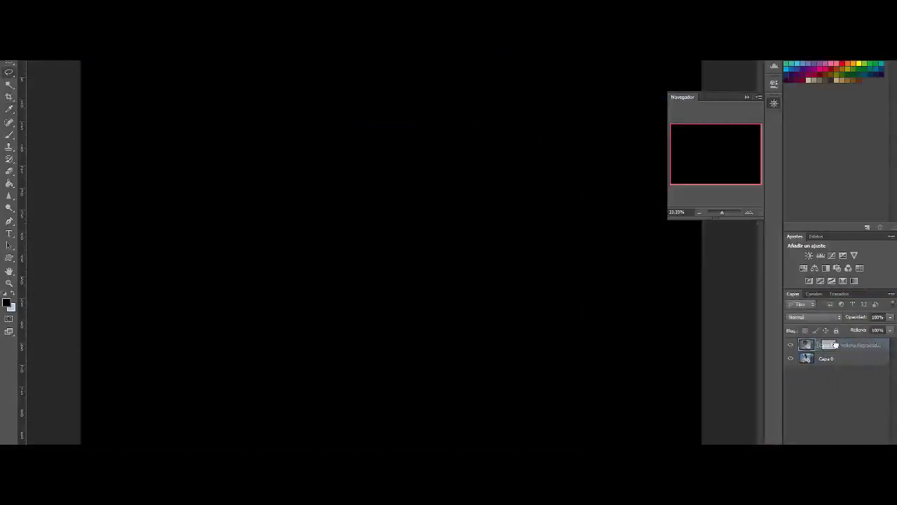
right_click(9, 71)
click(71, 92)
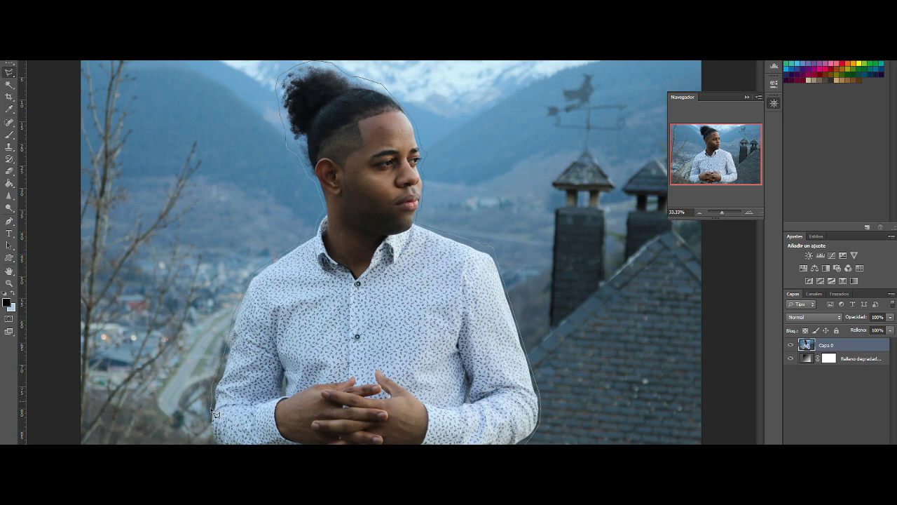
- Close the lasso outline around the man with straight edges along the canvas sides, then open Refine Edge
click(50, 443)
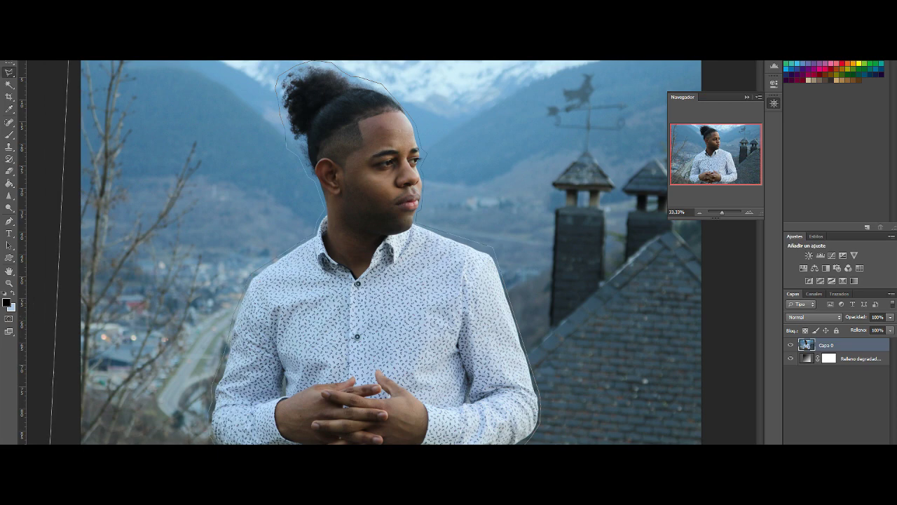
click(726, 60)
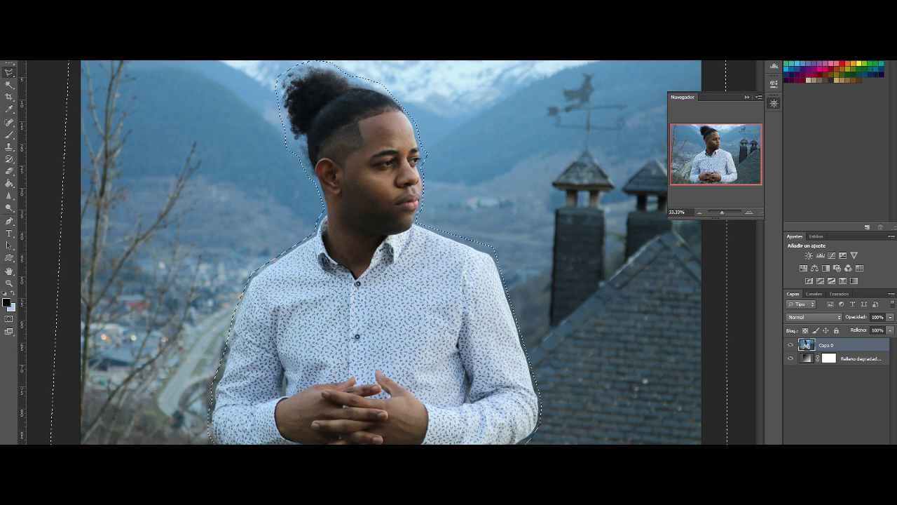
key(ctrl+alt+r)
key(Escape)
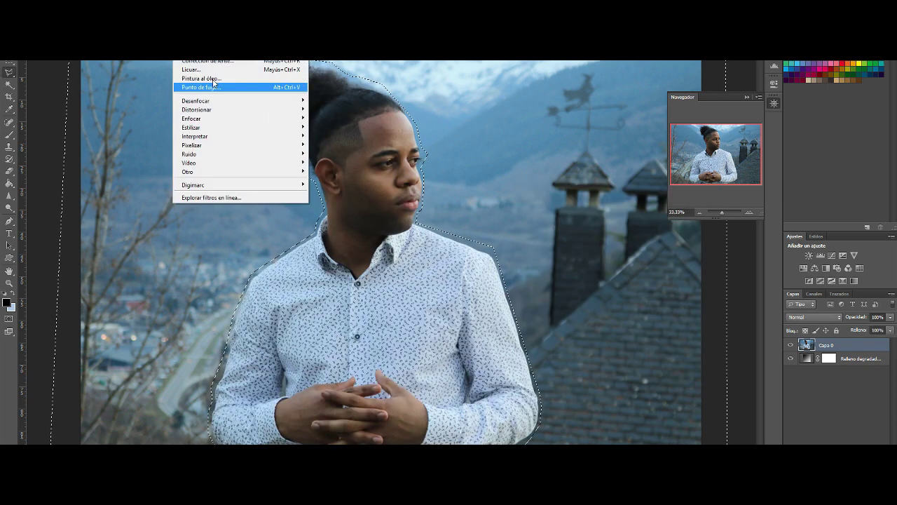
key(ctrl+shift+i)
- Feather the man's selection with Contrast 35 and Shift Edge -23 in Refine Edge, and apply
key(ctrl+alt+r)
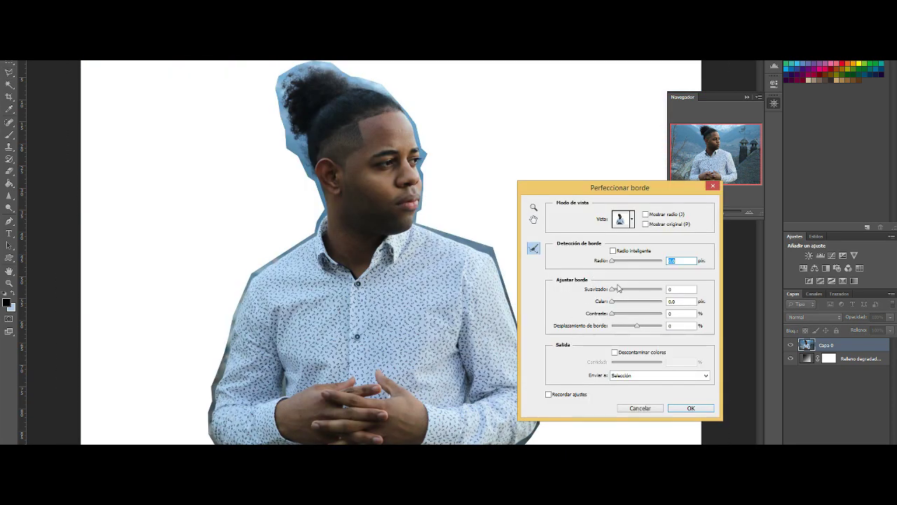
drag(632, 301, 650, 302)
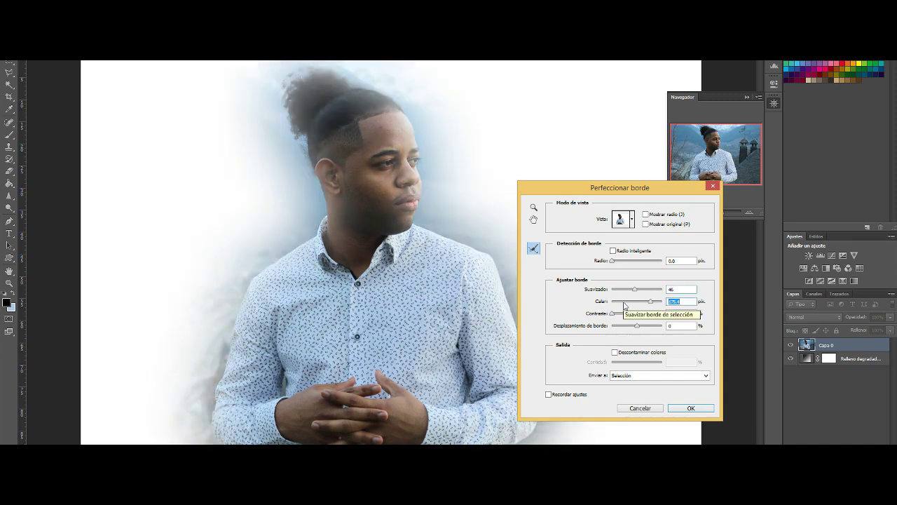
drag(625, 328, 651, 327)
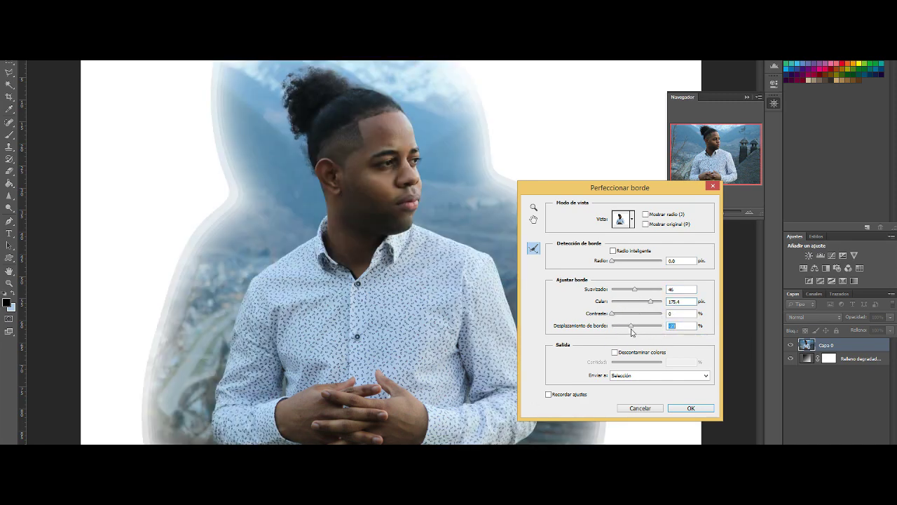
drag(612, 313, 643, 301)
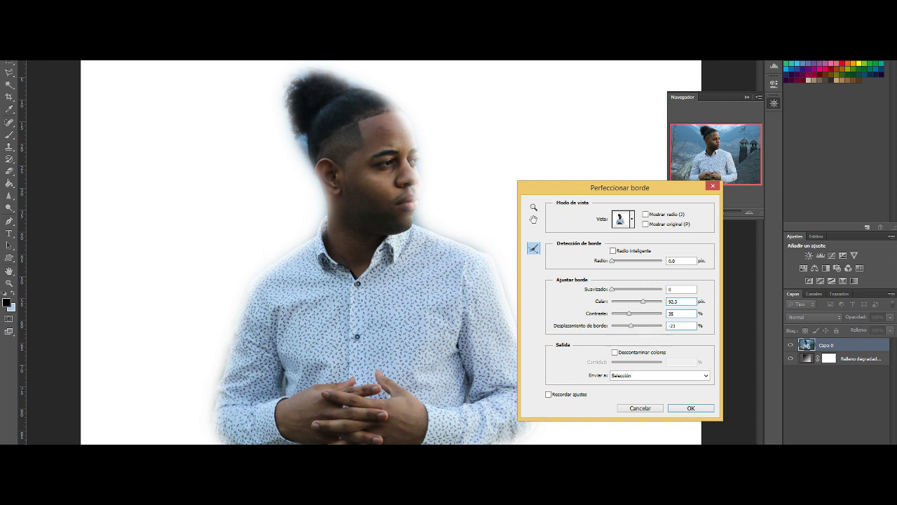
mouse_move(642, 306)
mouse_down()
mouse_move(635, 311)
mouse_move(643, 305)
mouse_up()
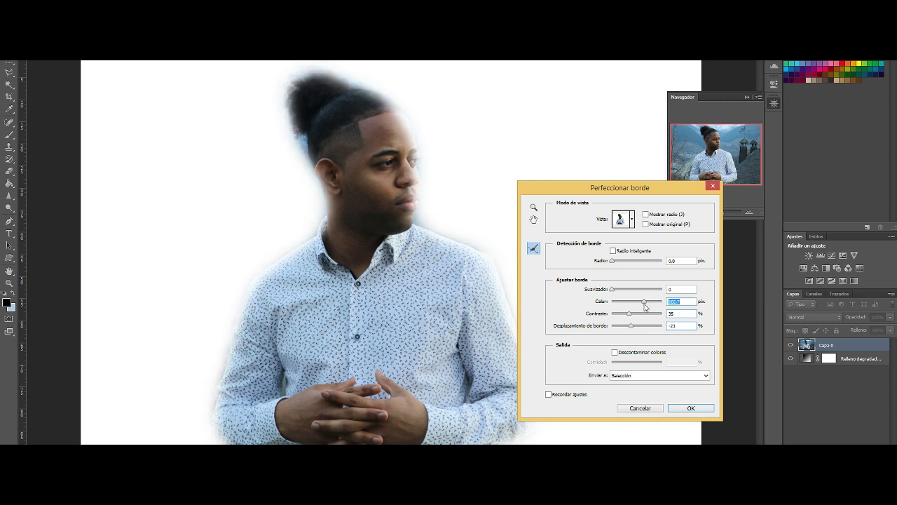
click(702, 411)
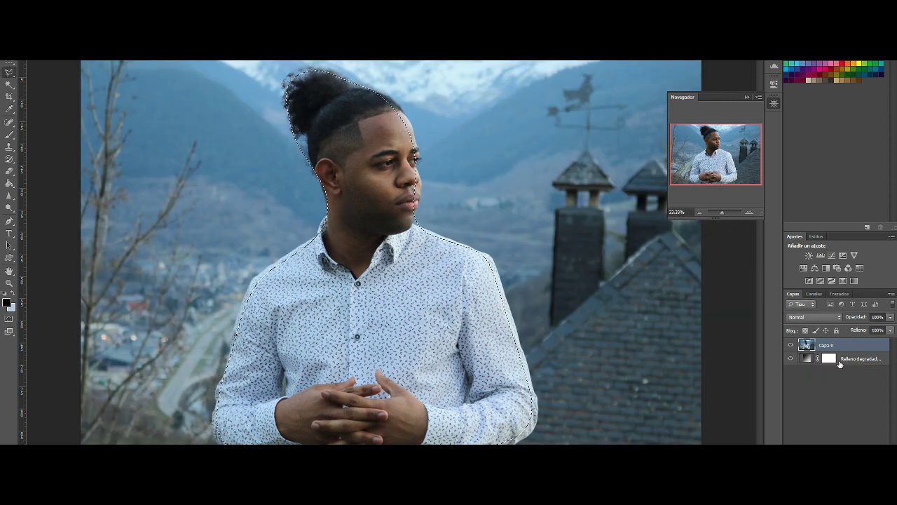
- Invert the selection and fill the background, hiding the gradient fill and adding a new layer
key(ctrl+shift+i)
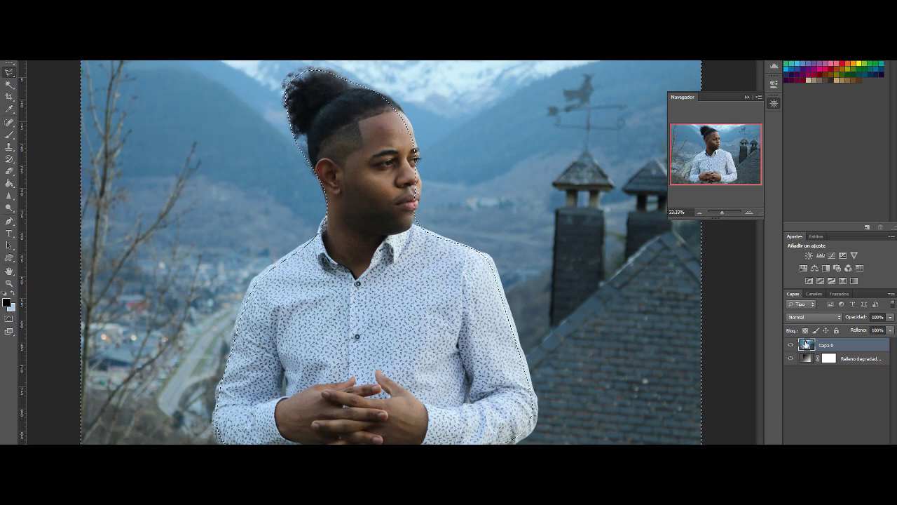
key(alt+BackSpace)
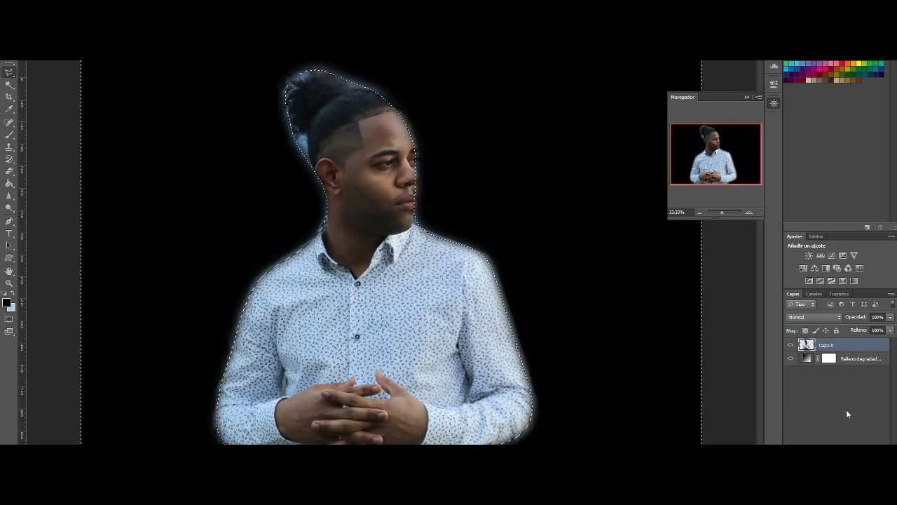
click(790, 358)
key(ctrl+shift+alt+n)
- Fill the new layer Capa 2 with white using the Paint Bucket, then deselect
click(7, 302)
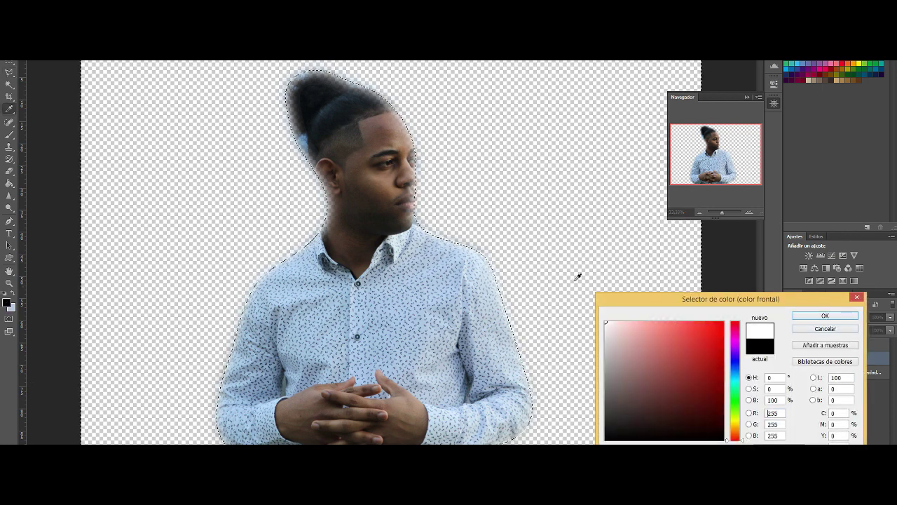
click(608, 316)
click(822, 314)
key(g)
click(518, 209)
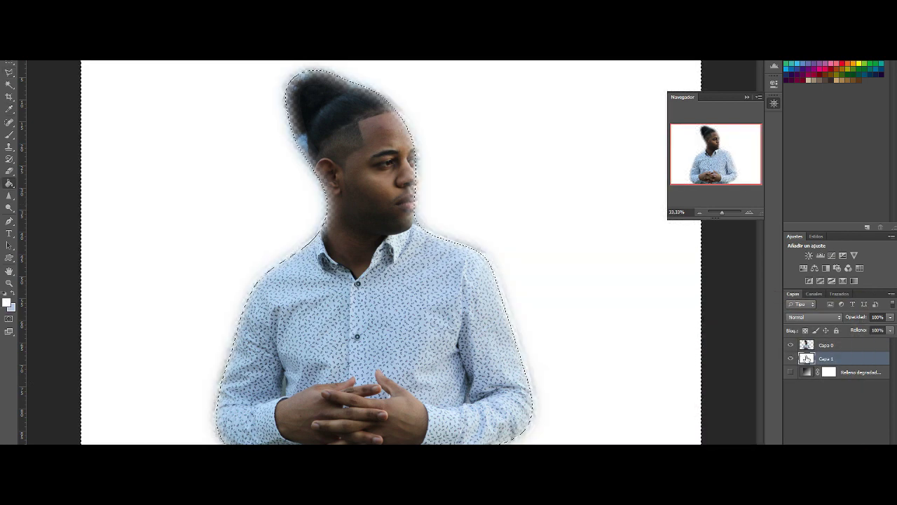
click(827, 344)
click(9, 72)
key(ctrl+d)
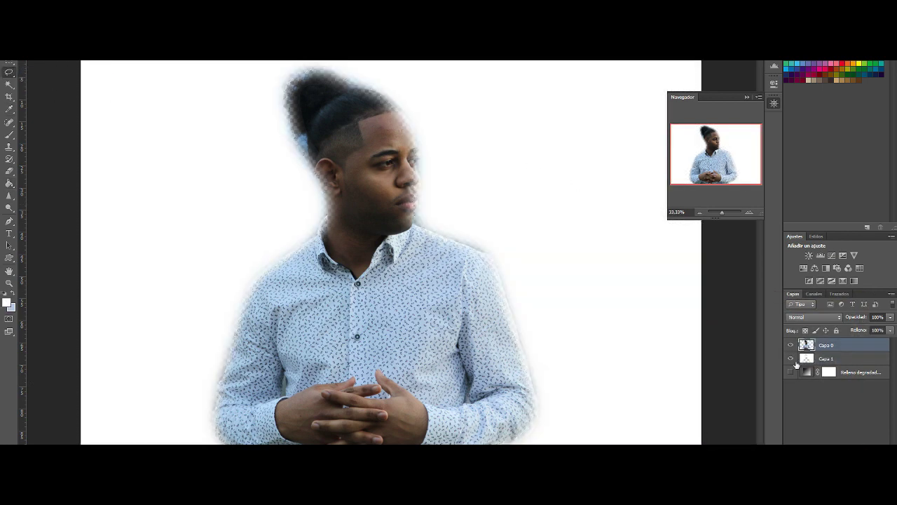
- Set both Gradient Fill stops to white and reselect the photo layer
click(791, 358)
click(790, 372)
double_click(806, 371)
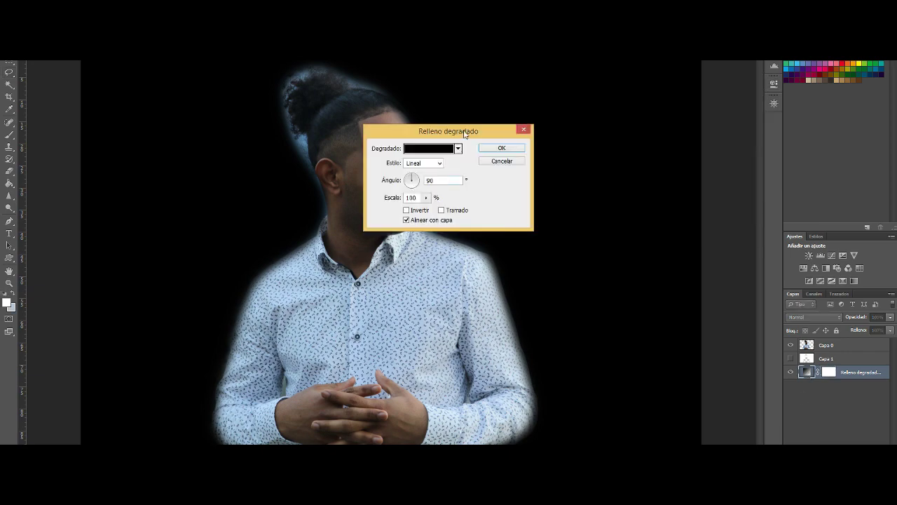
click(428, 148)
double_click(604, 300)
click(609, 324)
click(824, 315)
double_click(790, 298)
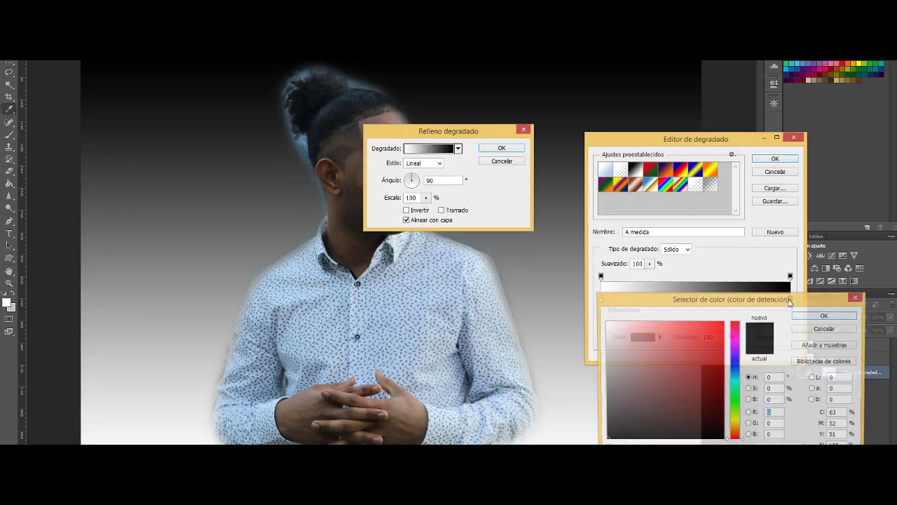
click(609, 324)
click(824, 315)
click(775, 159)
click(501, 148)
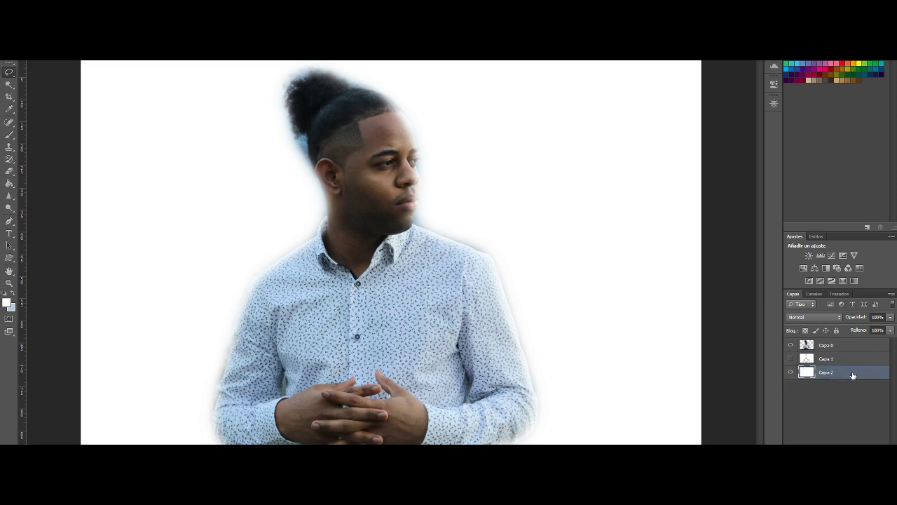
click(773, 103)
click(825, 344)
- Zoom to 100% and choose a soft-brush eraser, moving the view to the man's jaw
key(ctrl+1)
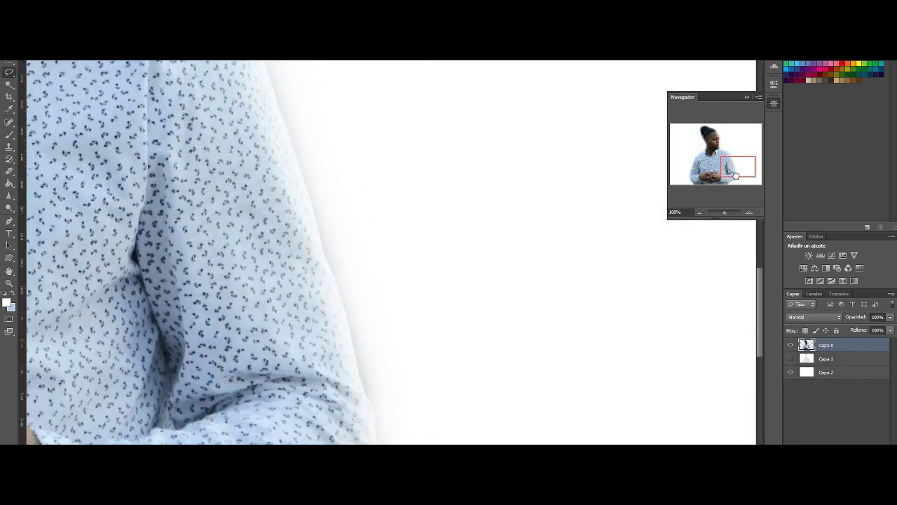
drag(736, 169, 733, 176)
click(9, 170)
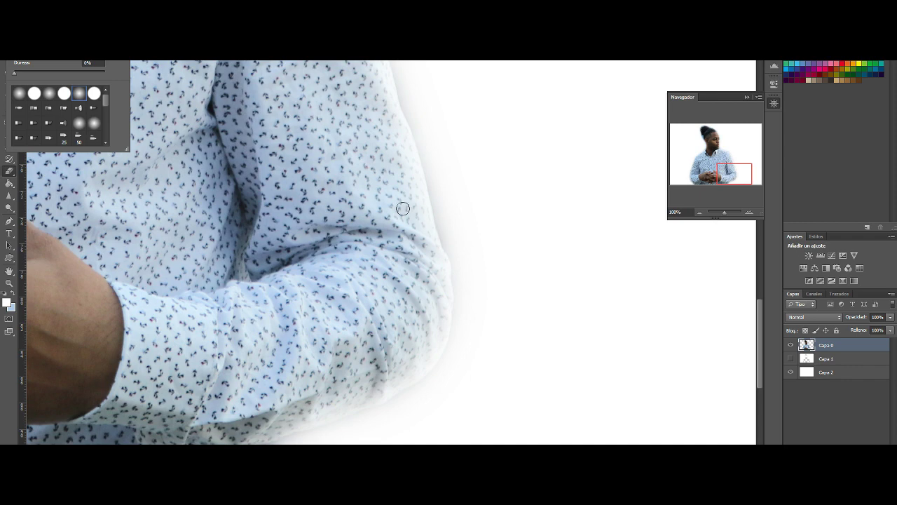
click(458, 387)
scroll(315, 374, down, 3)
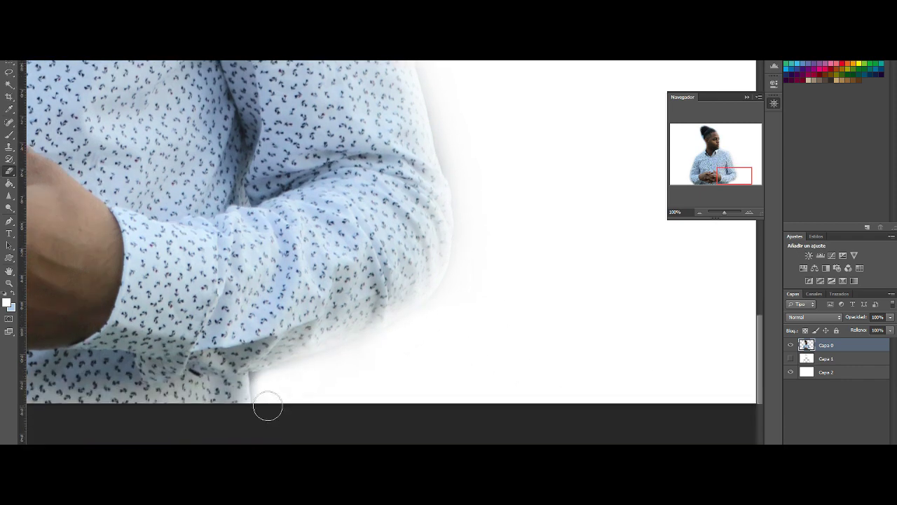
scroll(267, 406, up, 3)
scroll(454, 235, up, 2)
scroll(399, 298, up, 2)
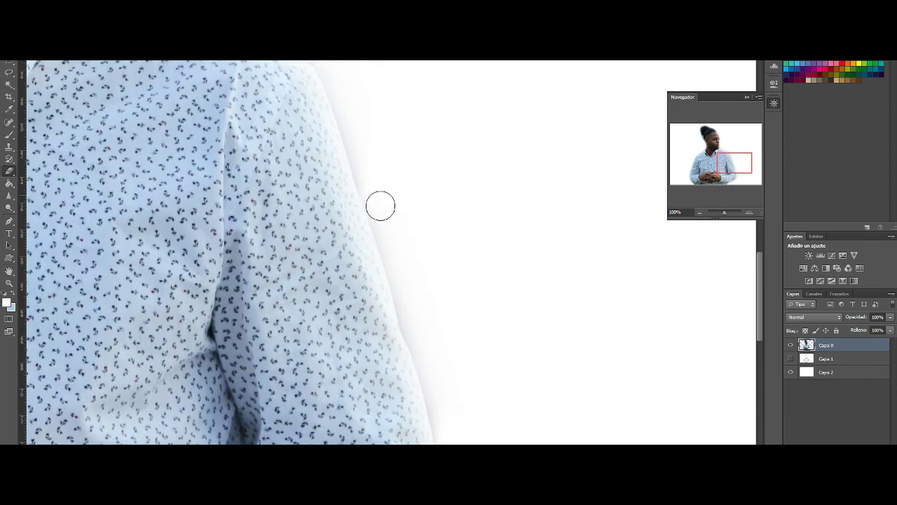
scroll(440, 364, up, 2)
scroll(361, 258, up, 2)
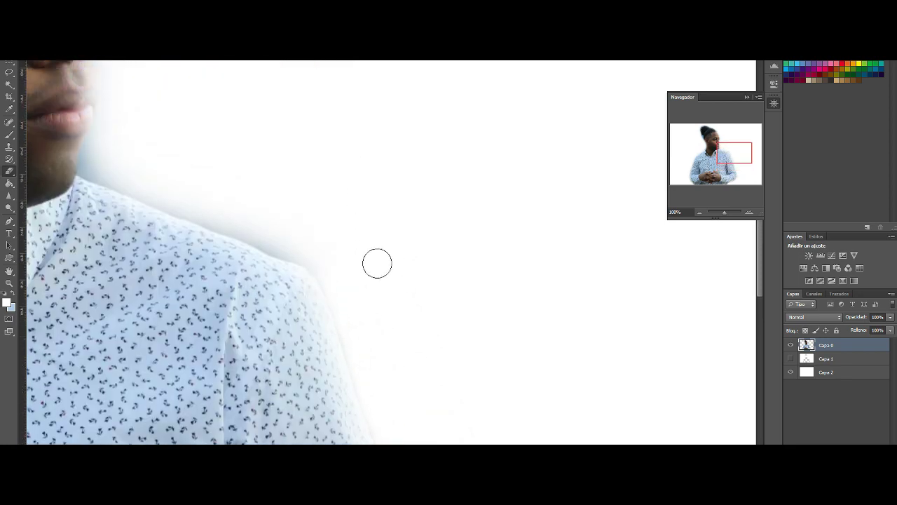
scroll(376, 262, up, 2)
scroll(414, 290, up, 2)
scroll(414, 290, left, 3)
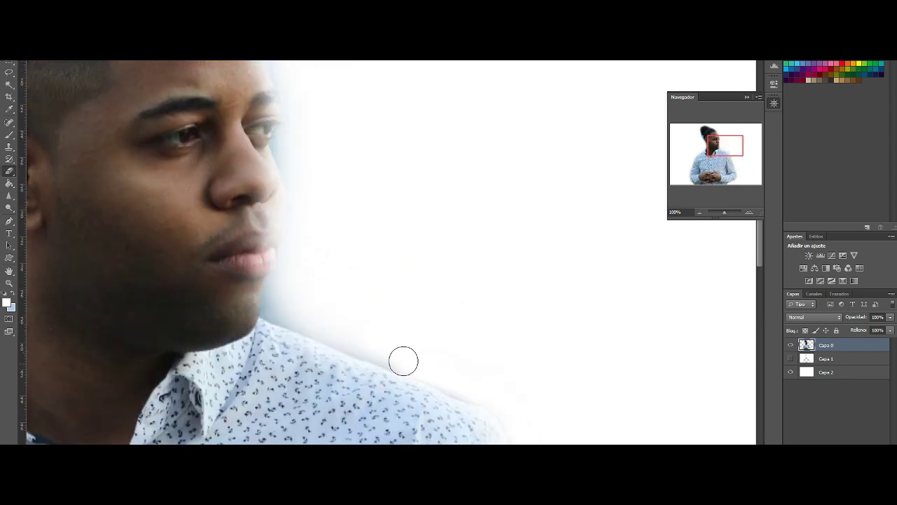
click(28, 56)
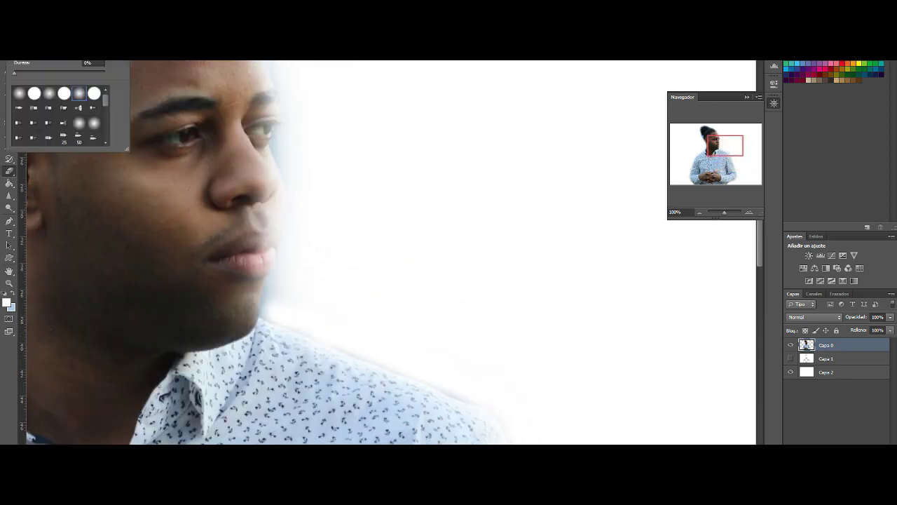
- Erase the bluish haze along the jaw edge, working up toward the forehead
drag(269, 313, 276, 287)
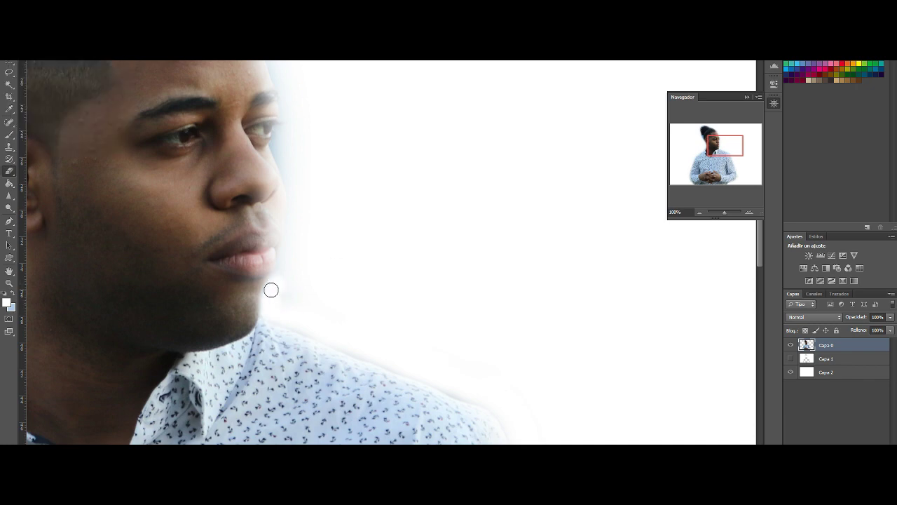
scroll(272, 289, up, 2)
scroll(286, 325, up, 2)
scroll(290, 270, up, 2)
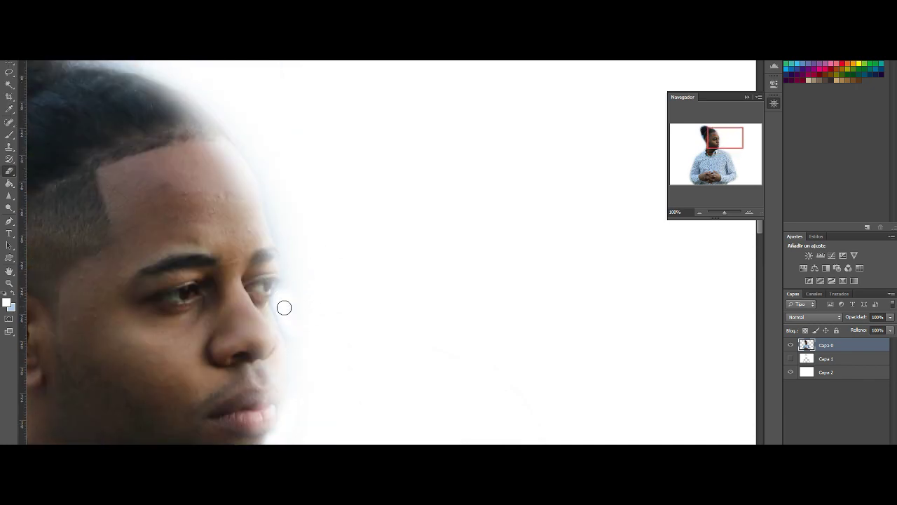
scroll(282, 307, up, 2)
scroll(297, 296, up, 1)
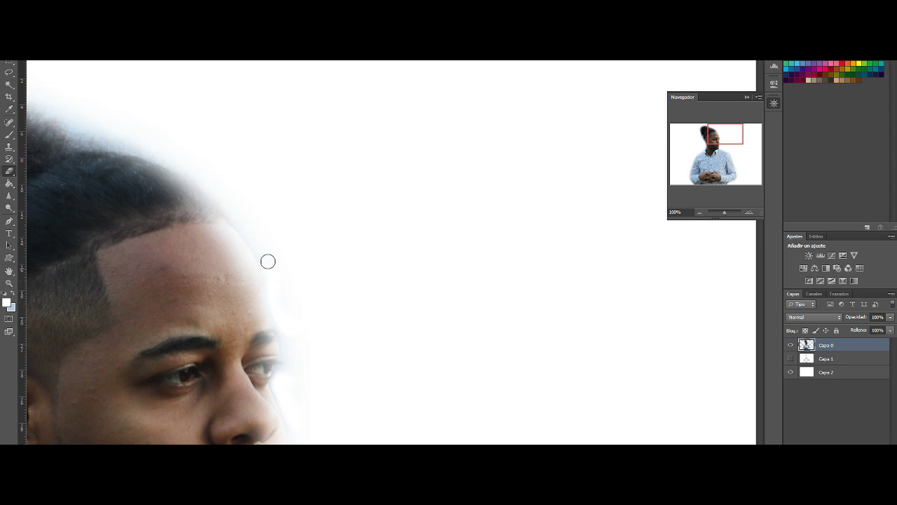
scroll(294, 294, up, 3)
scroll(210, 190, up, 1)
right_click(14, 66)
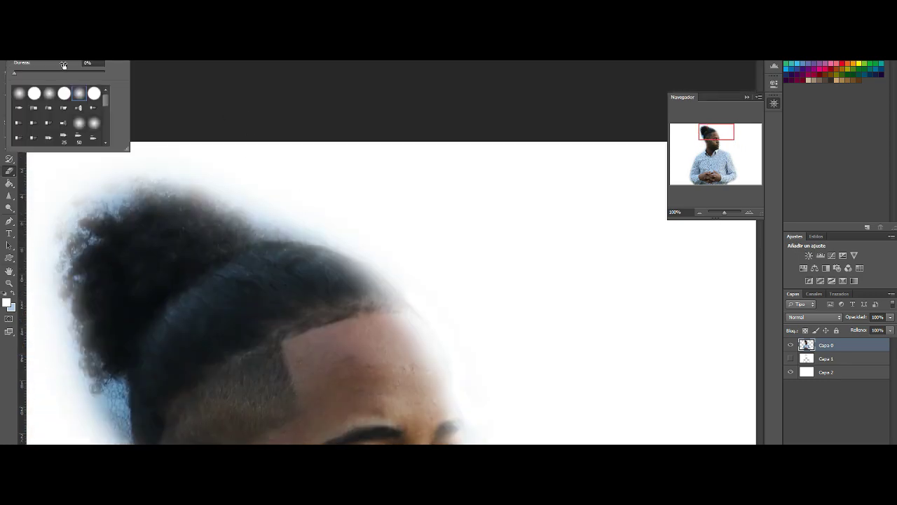
- Whiten the halo along the top of the hair and below the hair bun
key(Return)
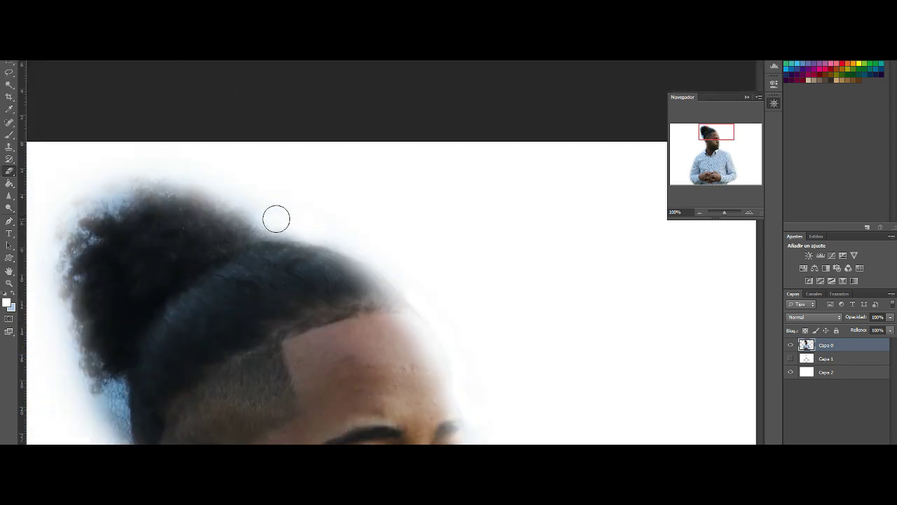
drag(327, 231, 245, 209)
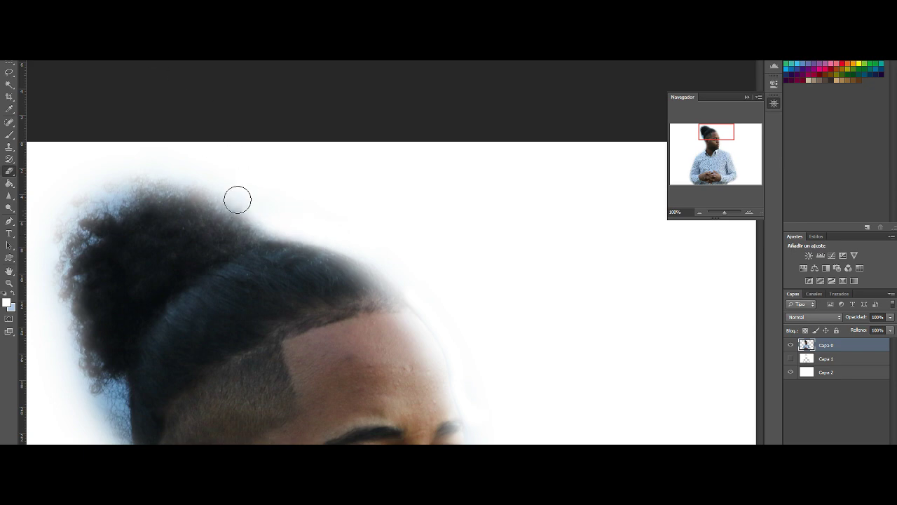
drag(91, 196, 288, 184)
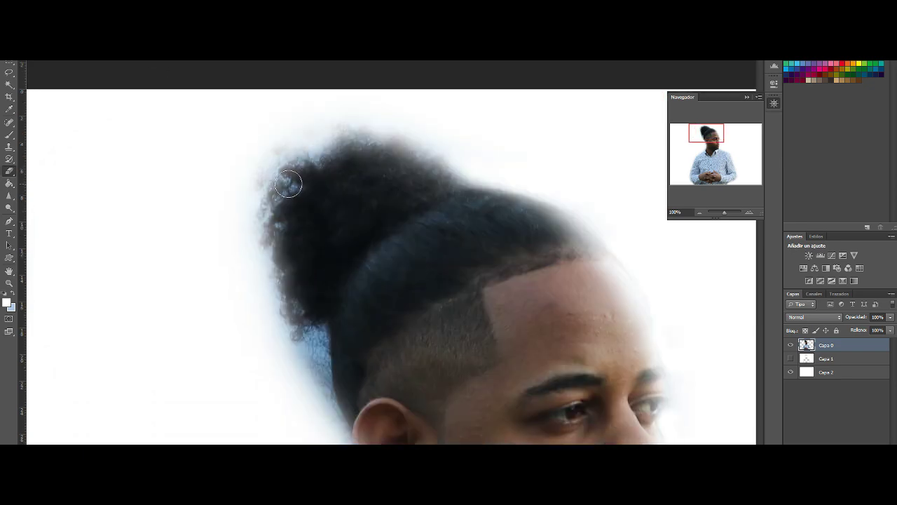
drag(311, 345, 323, 414)
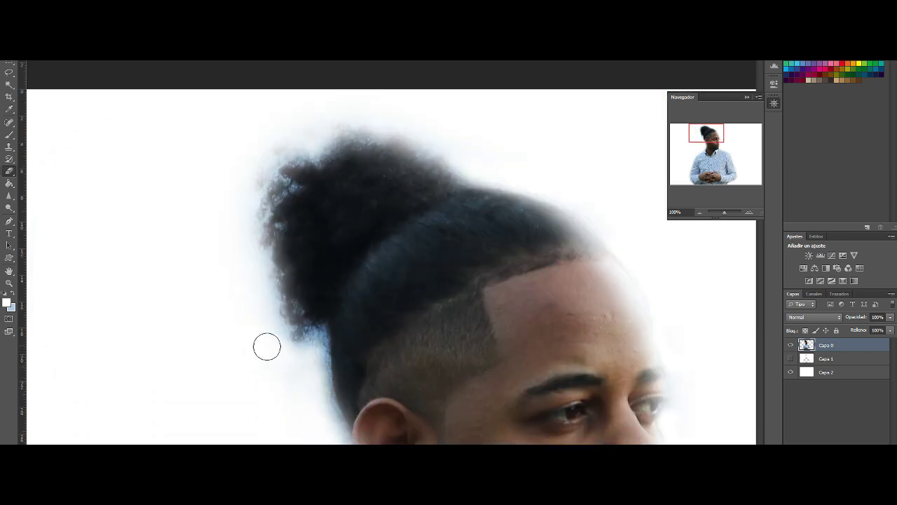
scroll(123, 168, down, 5)
scroll(304, 197, down, 4)
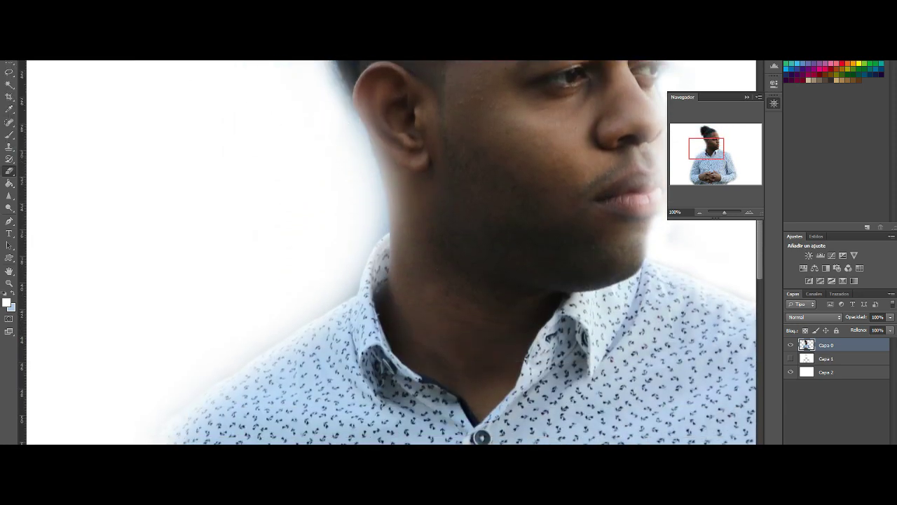
scroll(390, 252, down, 1)
- Adjust brush hardness, whiten the haze beside the neck, and zoom out to the whole portrait
click(21, 54)
drag(347, 132, 375, 238)
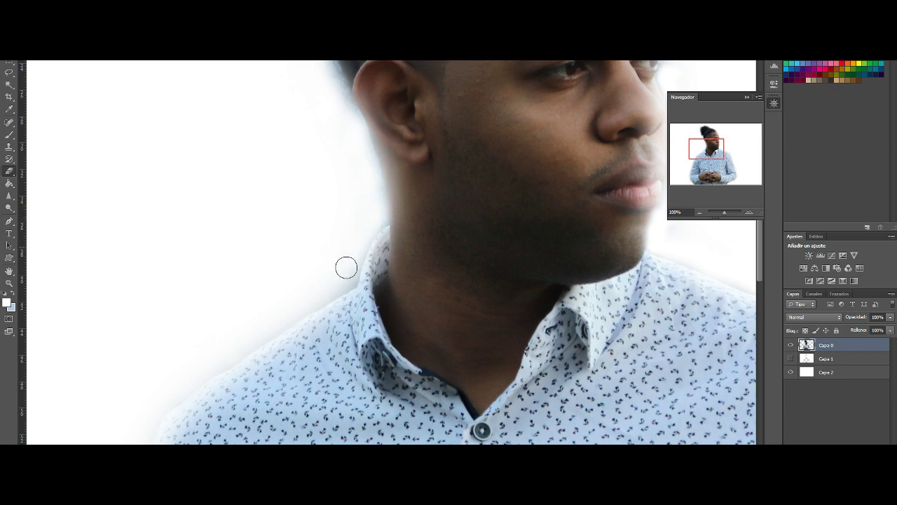
key(Return)
scroll(315, 257, down, 2)
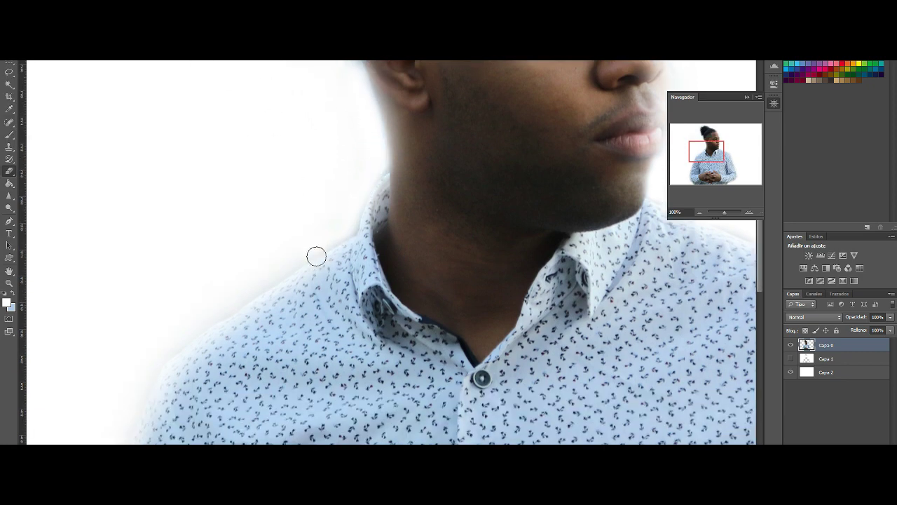
scroll(330, 210, down, 2)
scroll(282, 101, down, 3)
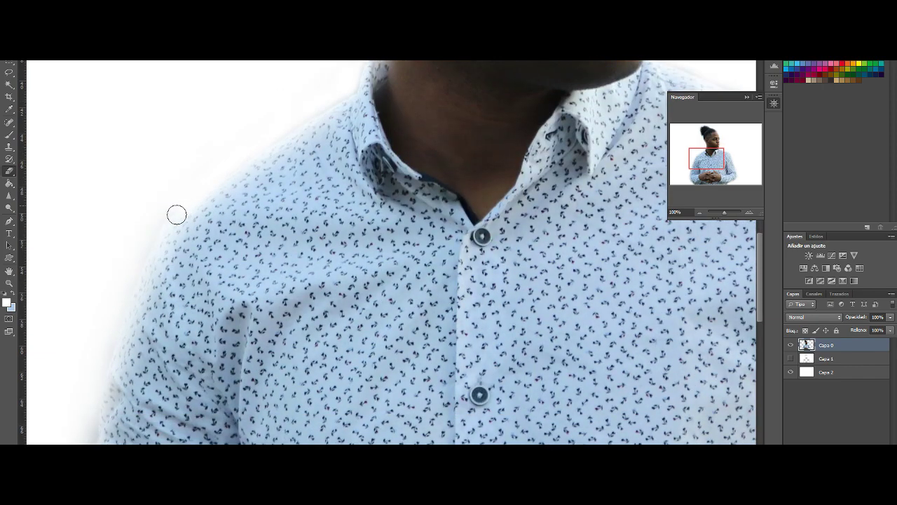
scroll(176, 214, down, 2)
scroll(281, 176, down, 2)
scroll(393, 120, left, 5)
scroll(393, 120, down, 3)
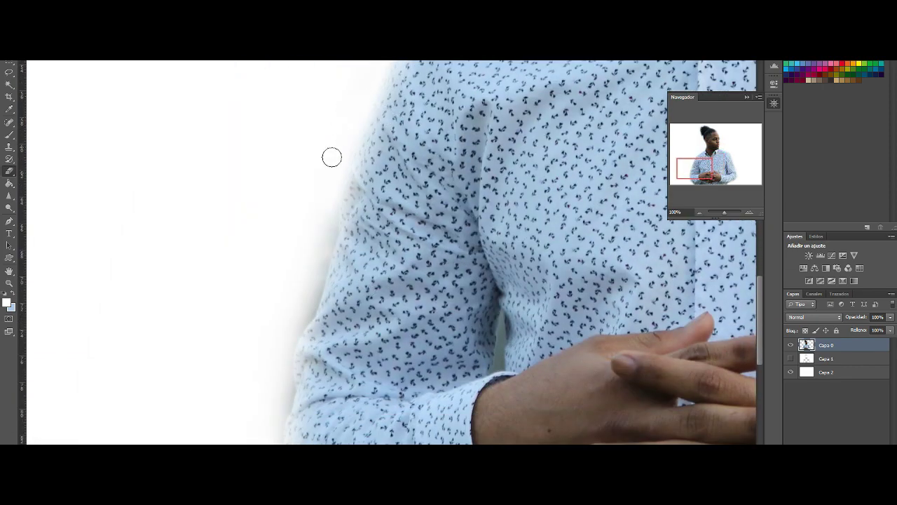
scroll(315, 213, down, 2)
scroll(308, 210, down, 1)
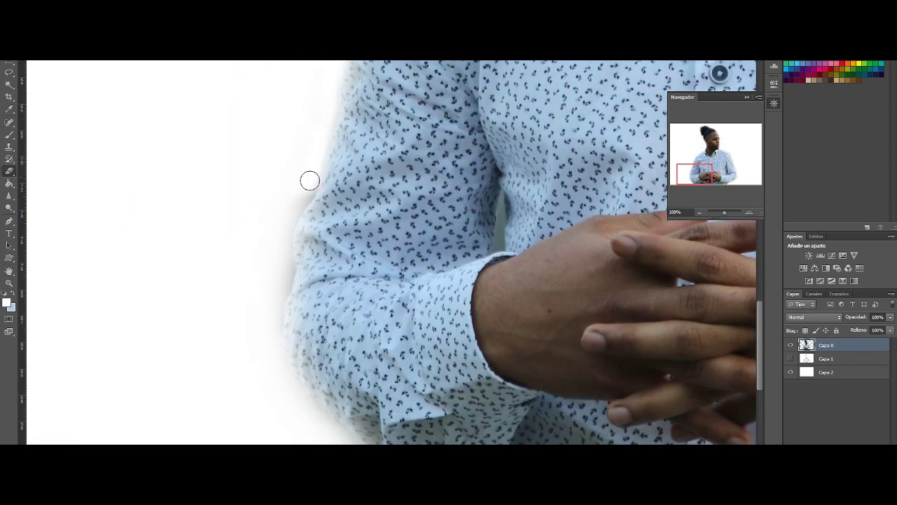
scroll(287, 192, down, 2)
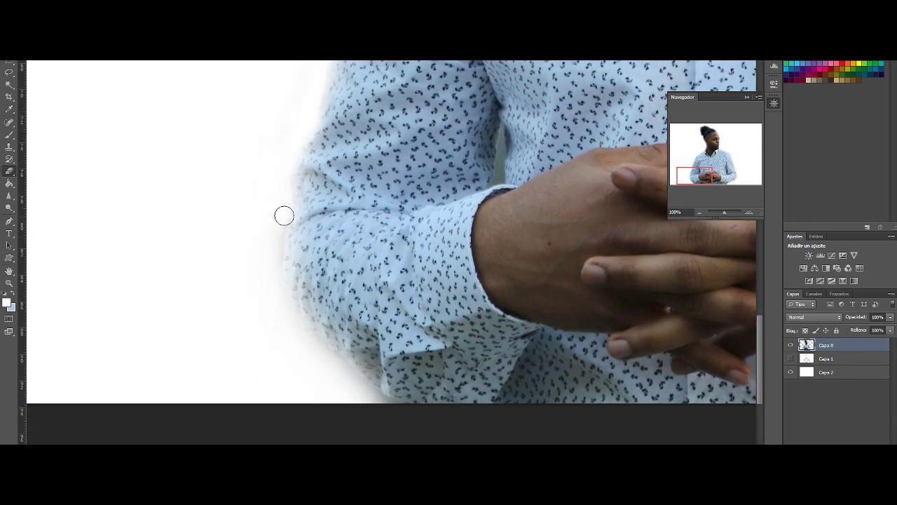
drag(724, 212, 722, 212)
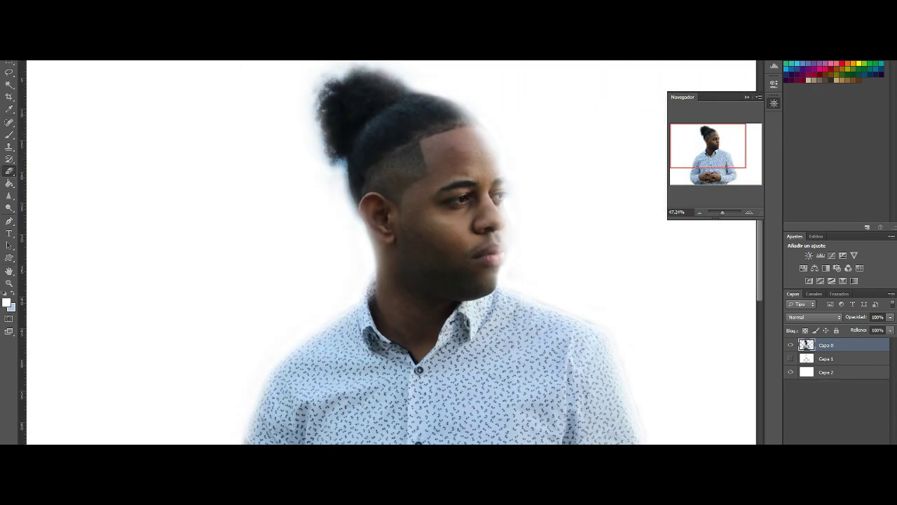
- Paint white over the dark halo around the hair bun on Capa 3 and set its blending to Tono
right_click(67, 63)
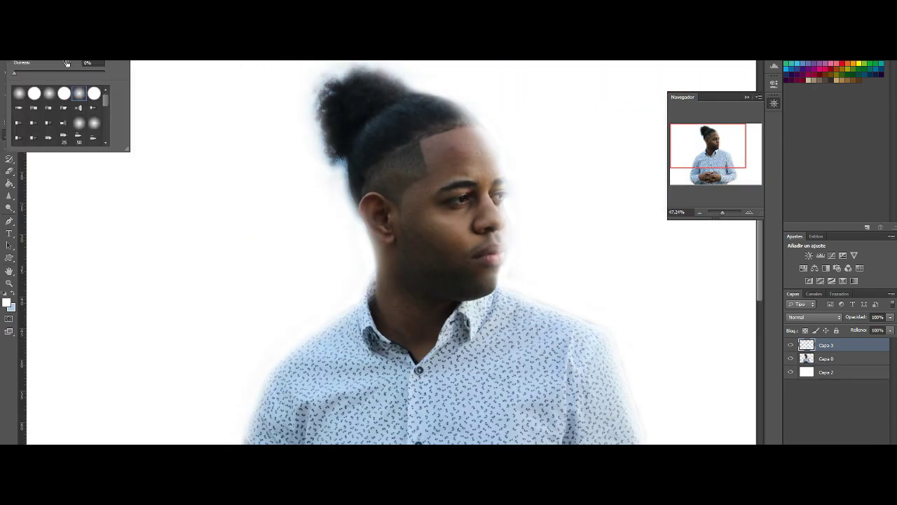
click(349, 196)
mouse_move(346, 189)
mouse_down()
mouse_move(325, 80)
mouse_move(330, 164)
mouse_move(320, 161)
mouse_up()
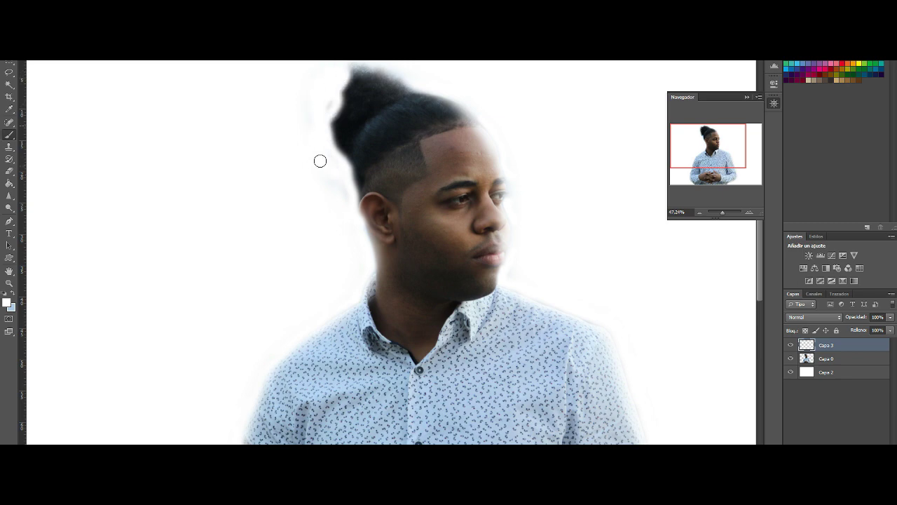
click(813, 317)
scroll(820, 210, down, 2)
click(816, 285)
- Zoom out to the whole image and select the Rectangle shape tool
key(l)
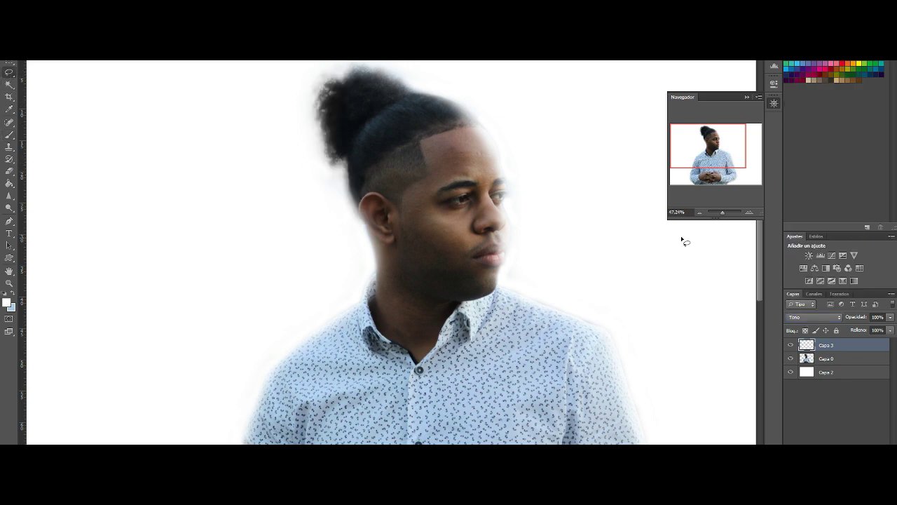
drag(723, 213, 722, 214)
click(12, 258)
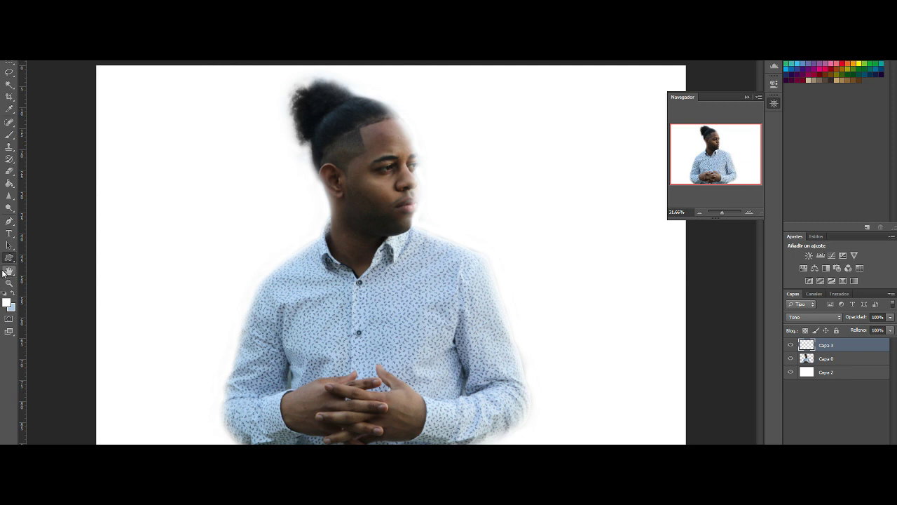
right_click(9, 260)
click(54, 305)
- Draw a rectangular frame, Forma 1, around the portrait
drag(150, 148, 595, 398)
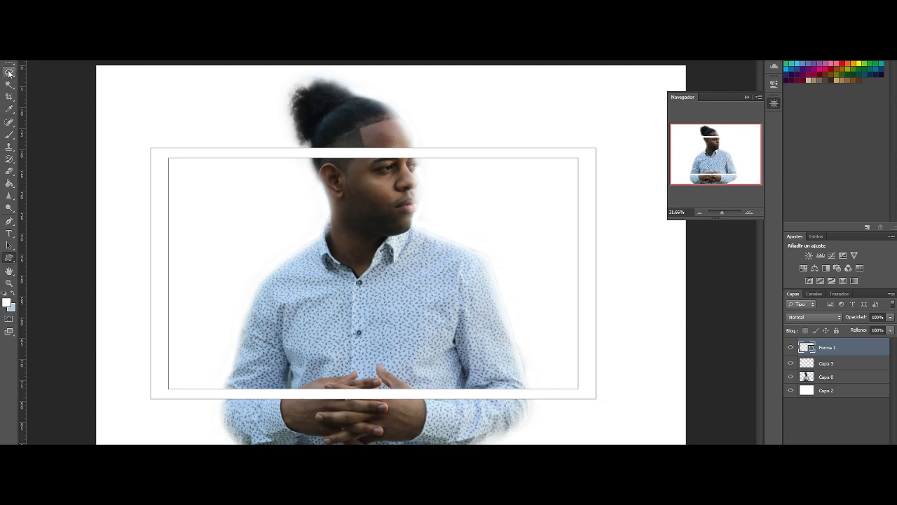
key(v)
key(Return)
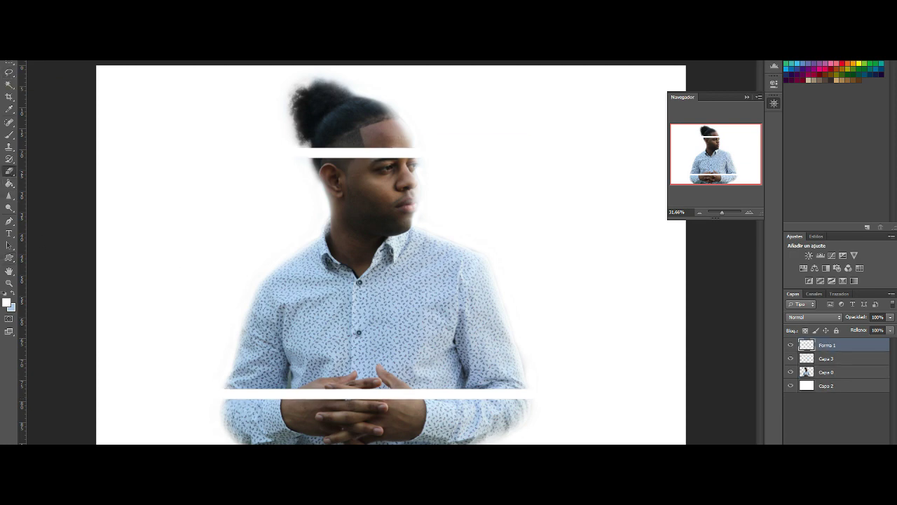
click(822, 416)
key(Escape)
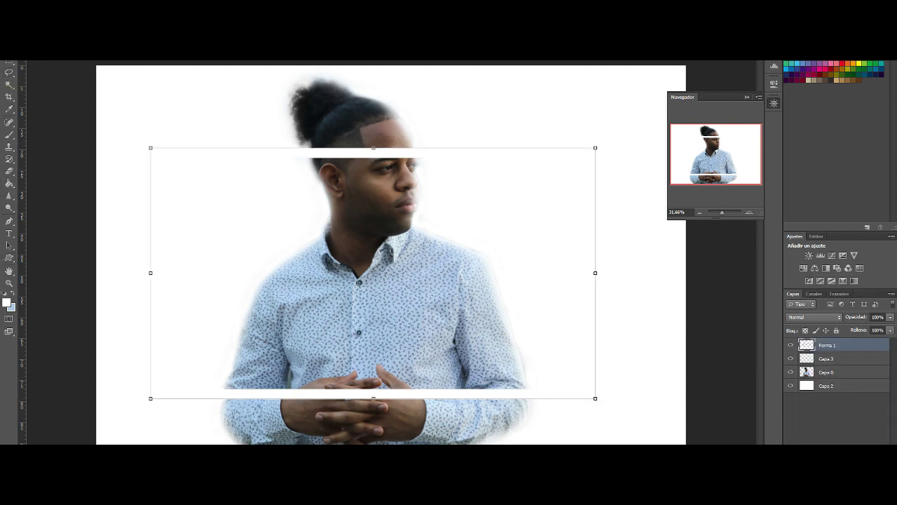
- Give the frame a blue–white–blue Gradient Overlay style
click(764, 126)
click(789, 277)
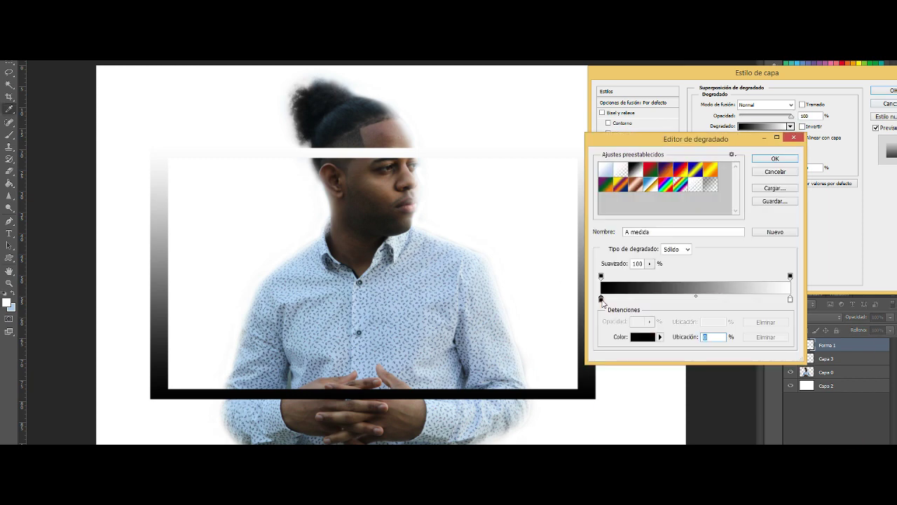
click(643, 337)
click(629, 336)
click(717, 327)
click(825, 315)
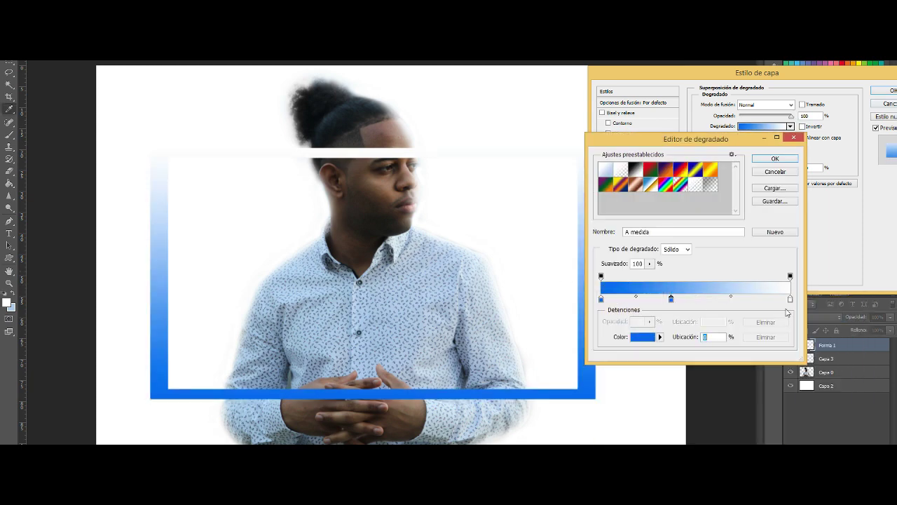
drag(789, 300, 696, 303)
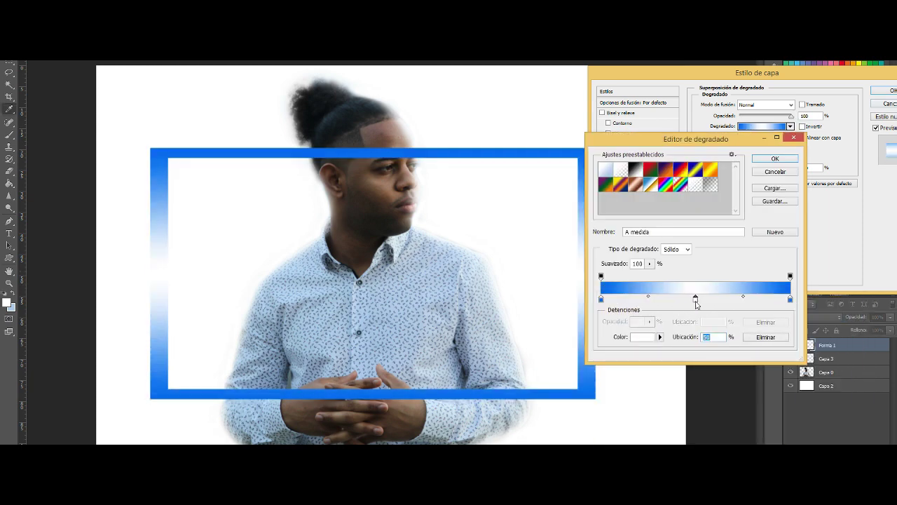
click(775, 159)
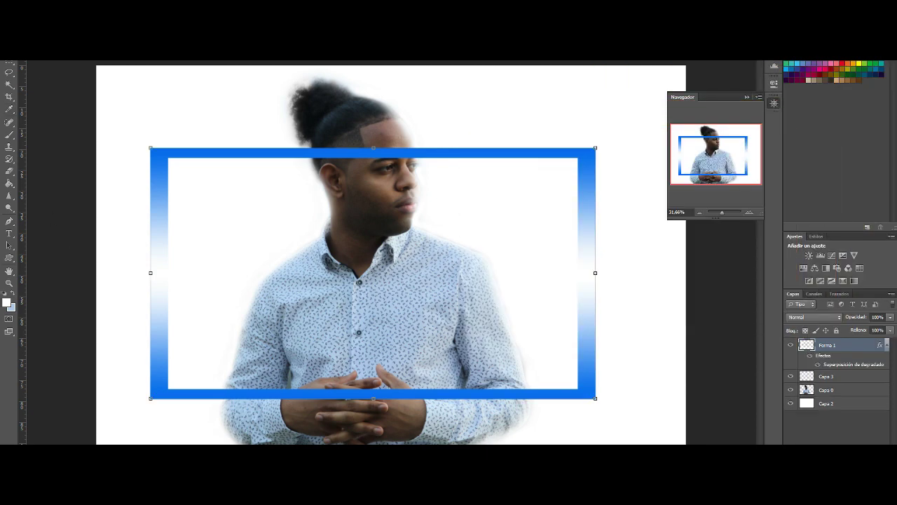
- Move the person layer above the frame and inspect the cut-out edges at 100%
drag(843, 345, 834, 396)
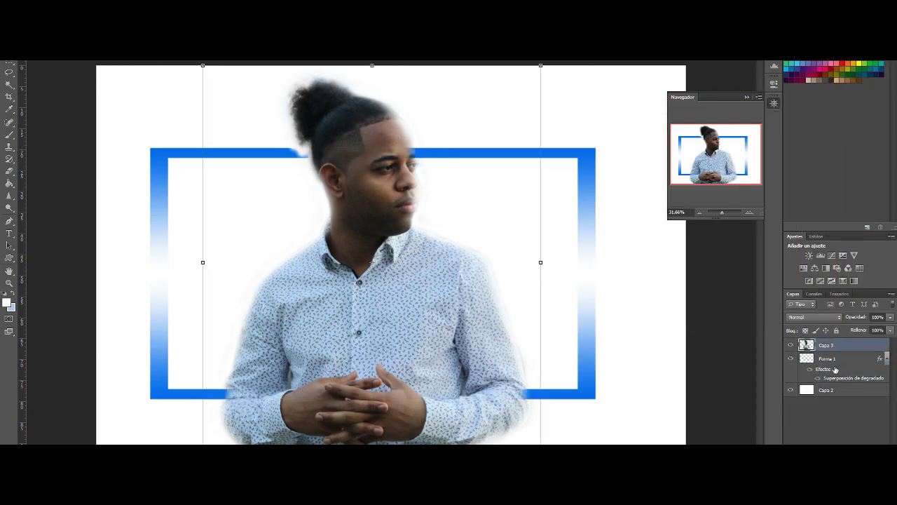
key(ctrl+h)
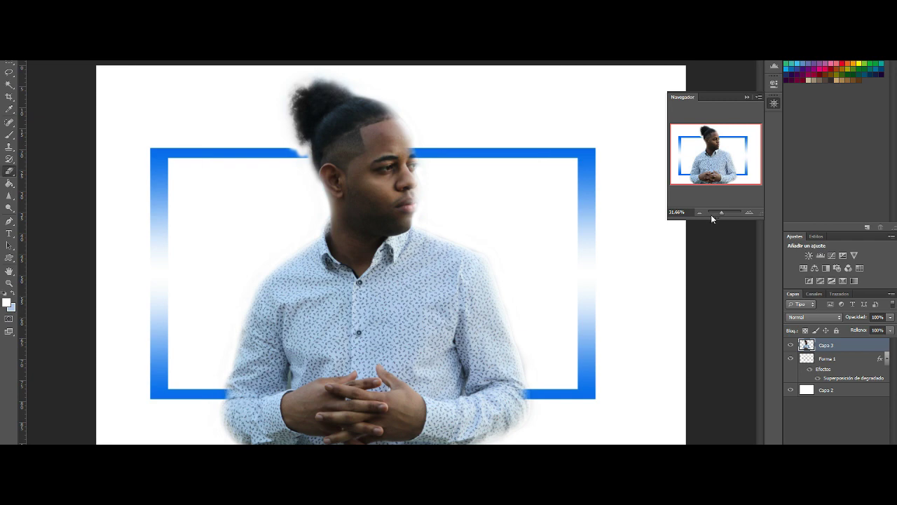
drag(722, 216, 723, 213)
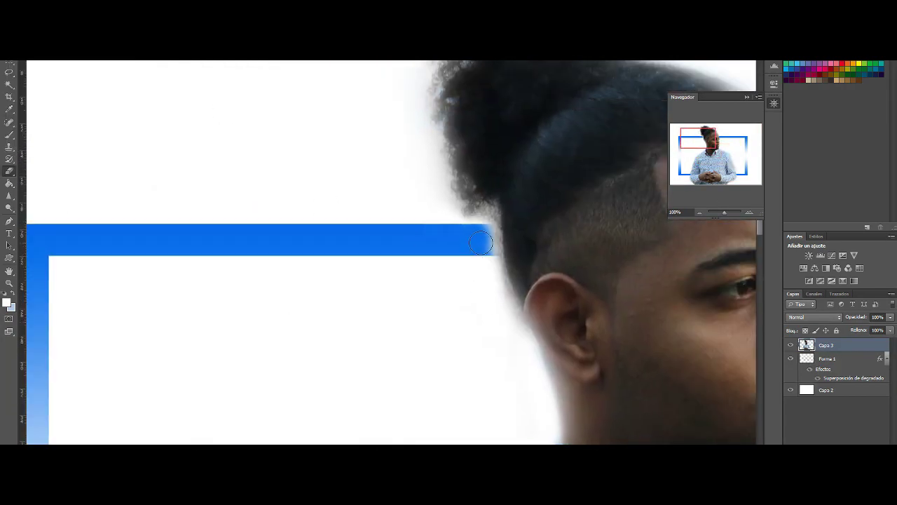
drag(749, 127, 751, 141)
scroll(365, 363, down, 5)
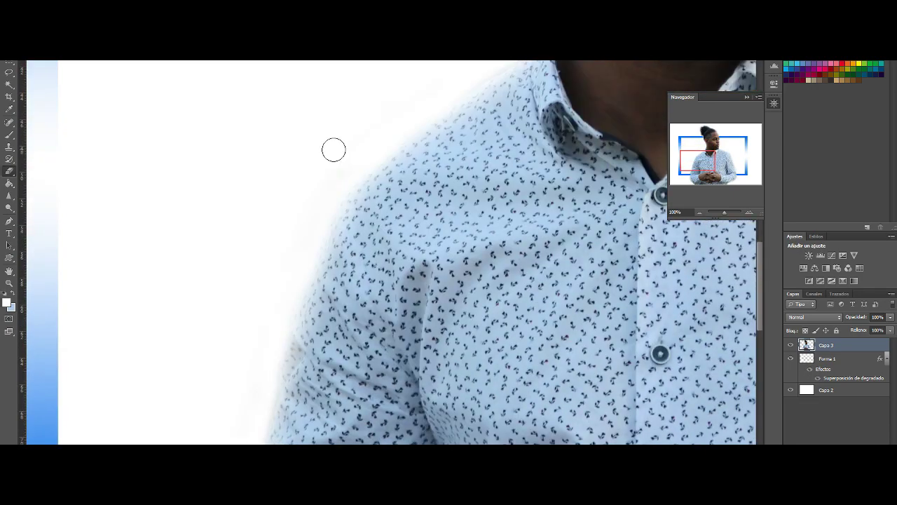
scroll(261, 358, down, 3)
scroll(251, 294, down, 3)
scroll(238, 279, down, 2)
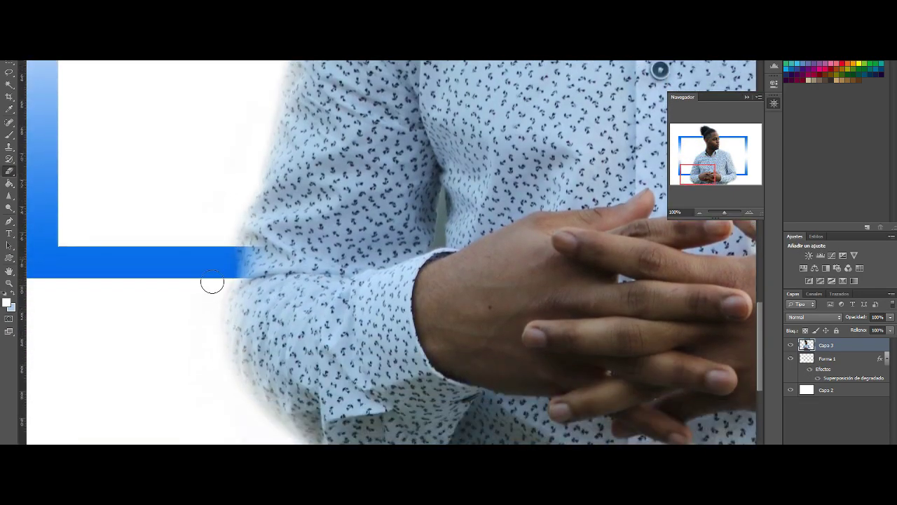
scroll(232, 350, down, 3)
- Pan across the right side of the shirt to check the cut-out edges
drag(726, 182, 753, 181)
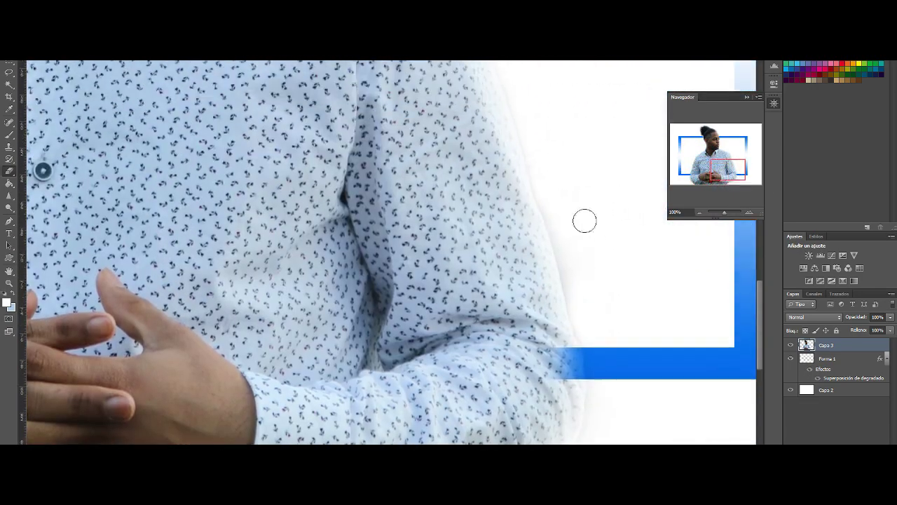
scroll(514, 185, up, 2)
scroll(545, 306, up, 1)
scroll(496, 283, up, 2)
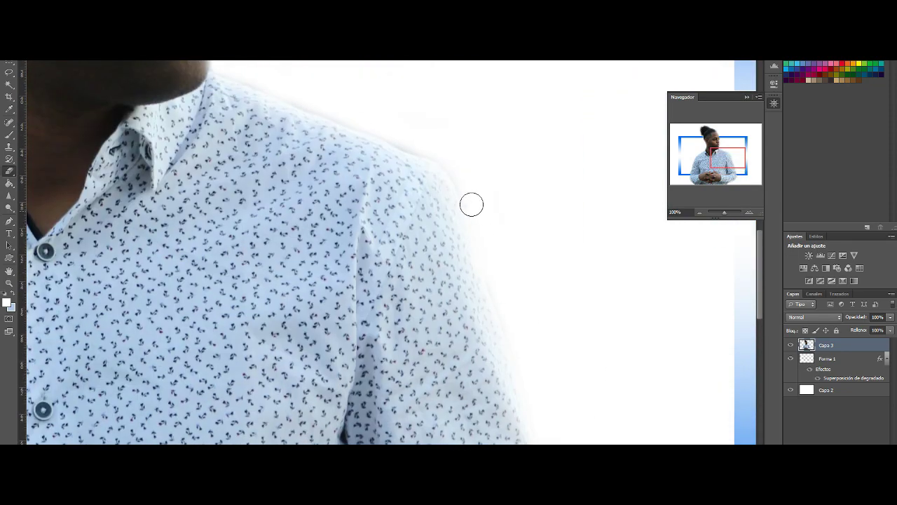
scroll(395, 143, up, 1)
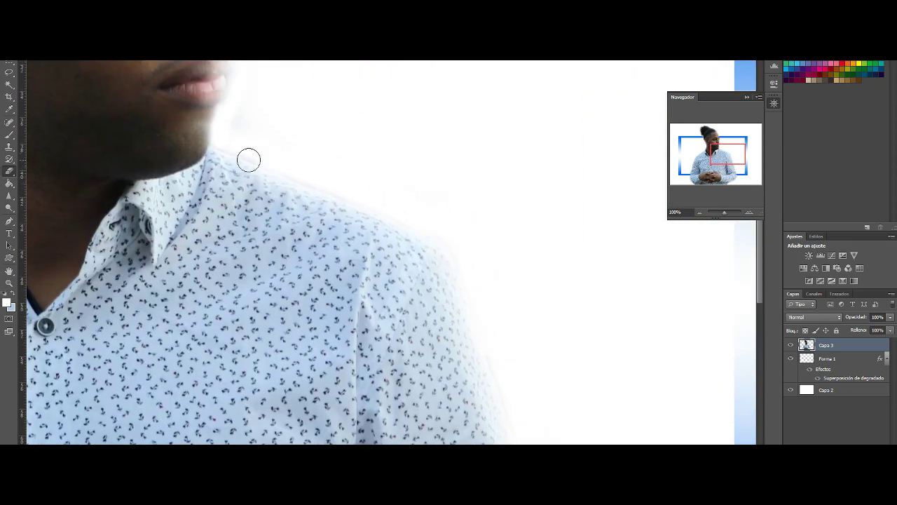
scroll(321, 180, down, 3)
scroll(550, 341, down, 2)
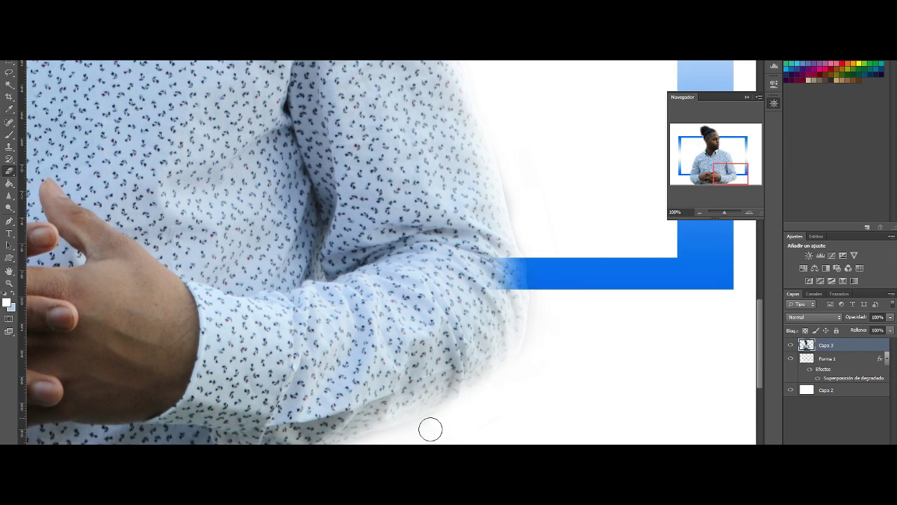
scroll(763, 344, down, 2)
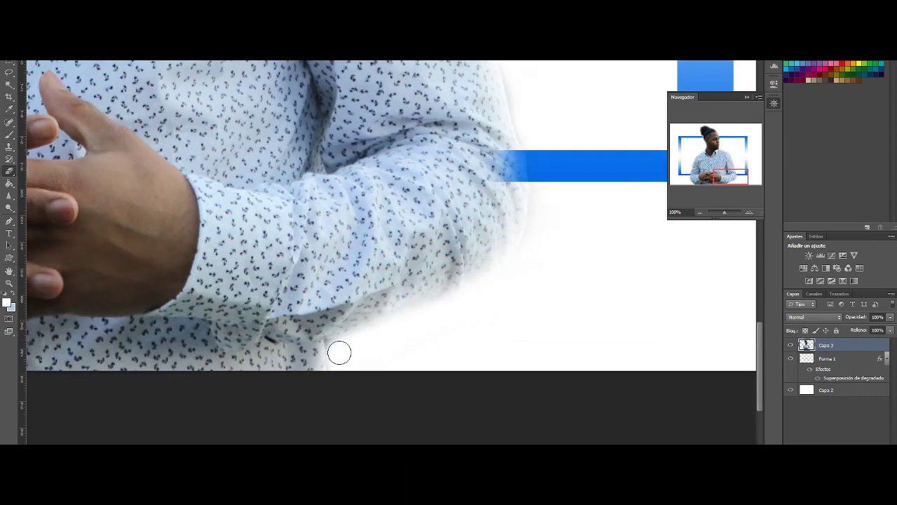
- Place the original IMG_1070 mountain photo into the poster as a new layer
drag(725, 212, 725, 215)
scroll(534, 311, down, 4)
scroll(534, 311, right, 3)
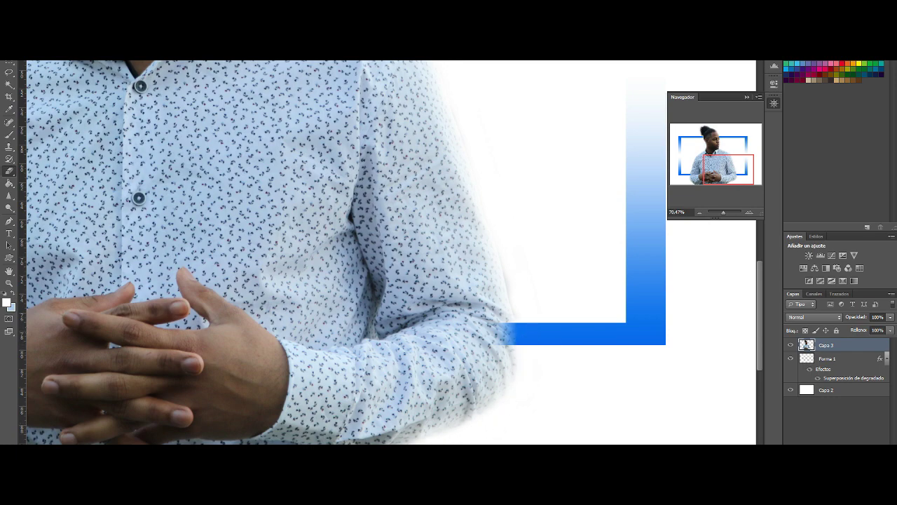
scroll(515, 314, down, 2)
scroll(398, 356, up, 2)
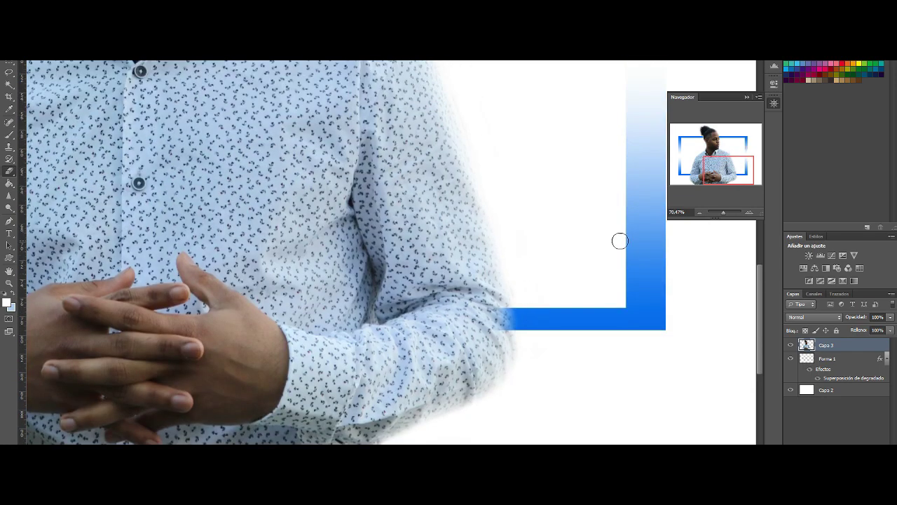
click(720, 213)
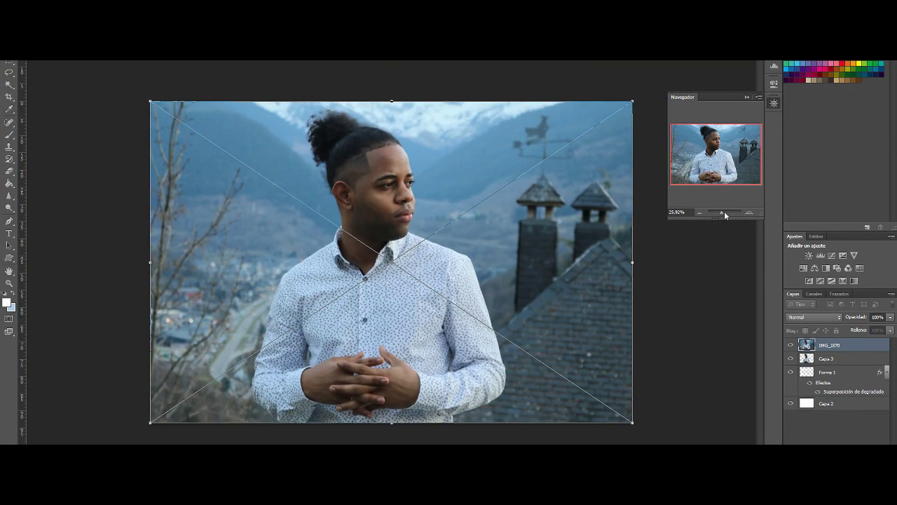
- Commit the placed IMG_1070 photo and make it partly transparent
key(6)
key(3)
drag(723, 211, 727, 211)
key(Return)
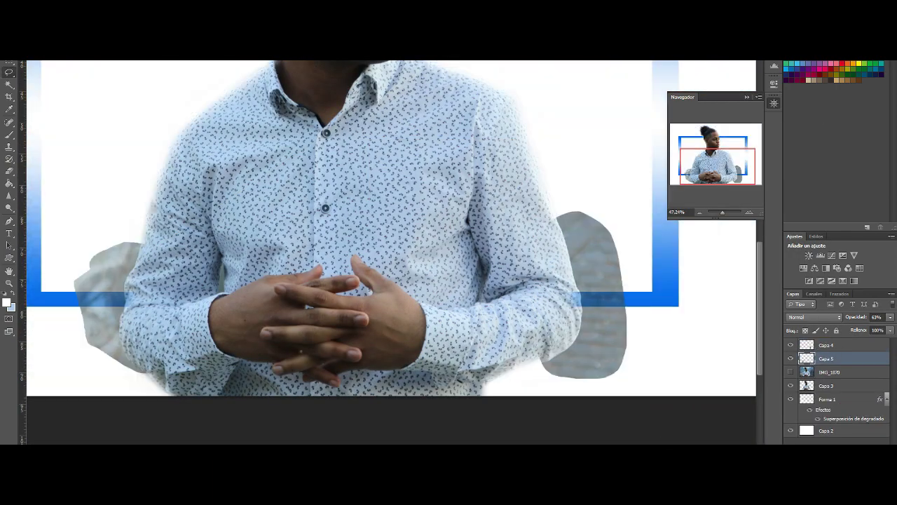
- Erase the grey patch by the right elbow and the halo along the sleeve
key(e)
key(alt+bracketright)
drag(561, 215, 593, 283)
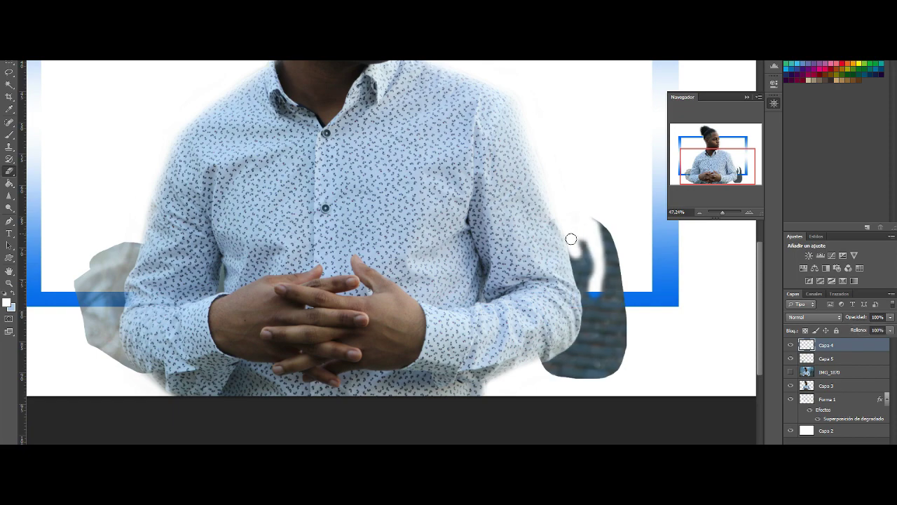
drag(571, 239, 571, 243)
scroll(582, 284, up, 5)
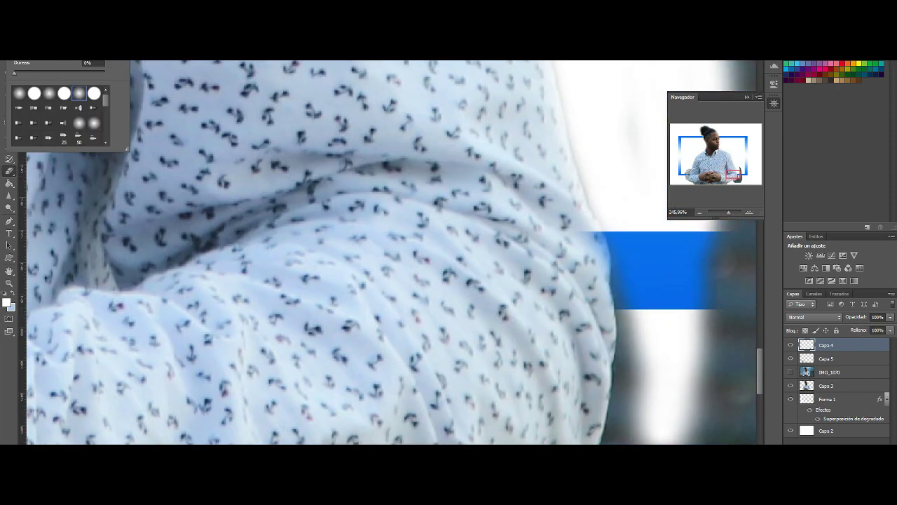
scroll(624, 284, down, 3)
mouse_move(623, 223)
mouse_down()
mouse_move(638, 258)
mouse_move(522, 396)
mouse_up()
scroll(623, 142, down, 5)
drag(623, 143, 486, 315)
scroll(487, 315, down, 3)
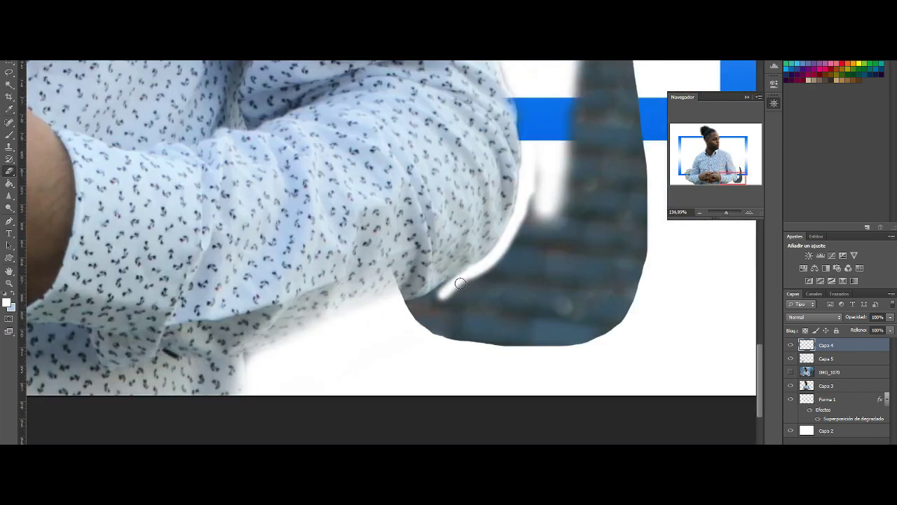
mouse_move(456, 287)
mouse_down()
mouse_move(400, 297)
mouse_move(427, 315)
mouse_up()
- Lasso the leftover grey area, hide IMG_1070 and select the Capa 5 layer
drag(9, 73, 49, 82)
scroll(513, 251, up, 5)
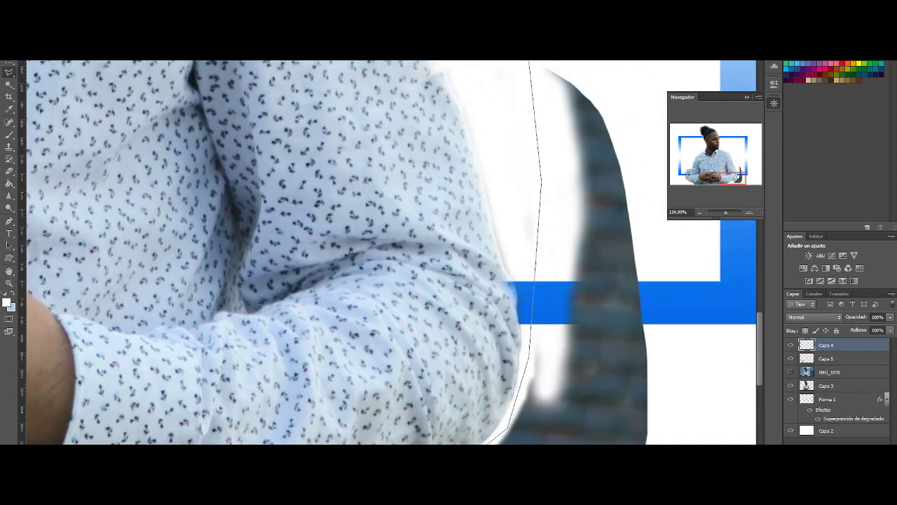
scroll(490, 280, down, 3)
double_click(370, 400)
key(ctrl+0)
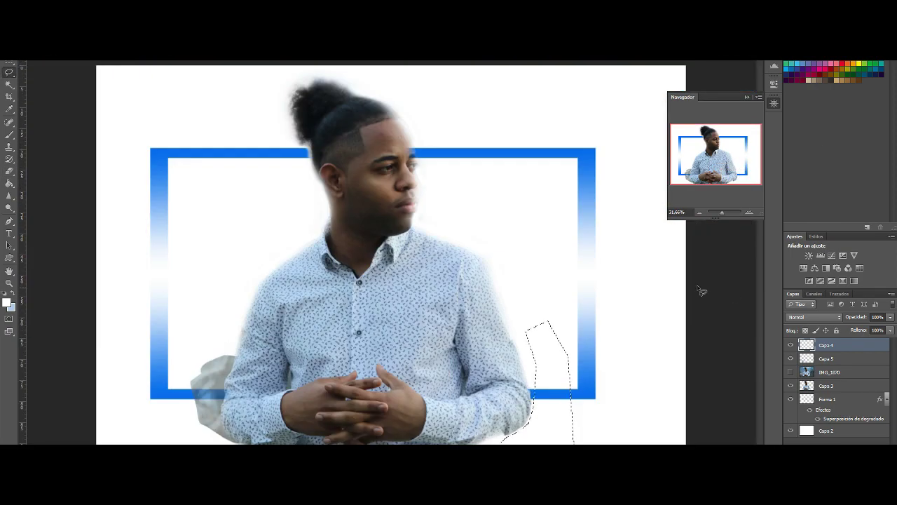
click(829, 372)
click(791, 371)
click(791, 372)
click(791, 371)
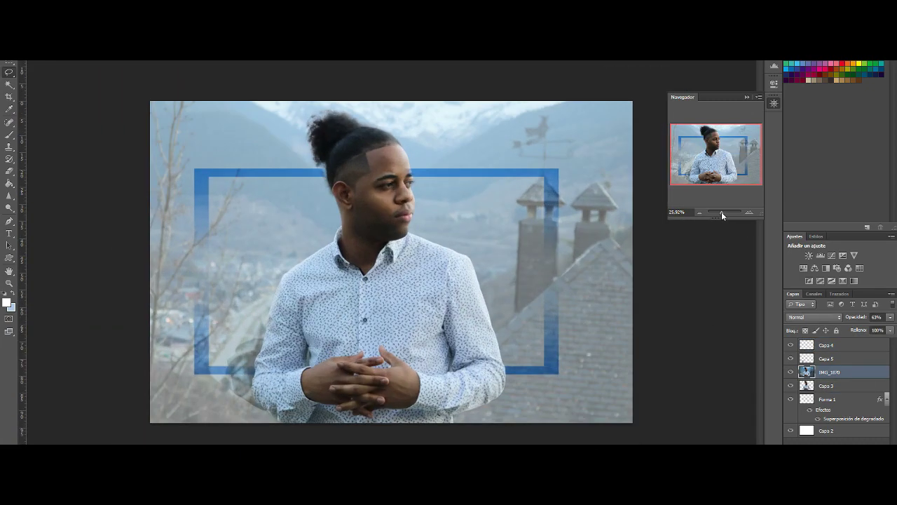
drag(721, 212, 723, 211)
click(790, 371)
click(825, 345)
click(804, 358)
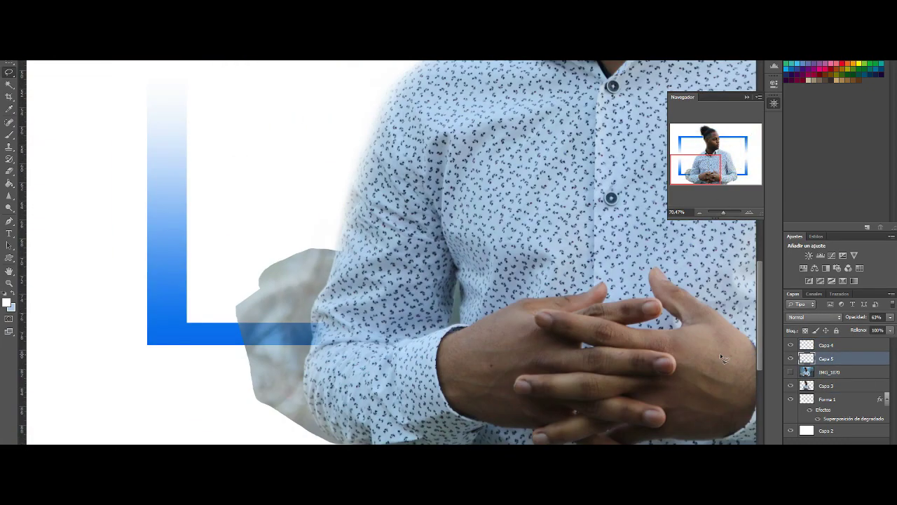
- Switch to a larger soft eraser brush and erase more grey remnants
right_click(157, 184)
click(287, 260)
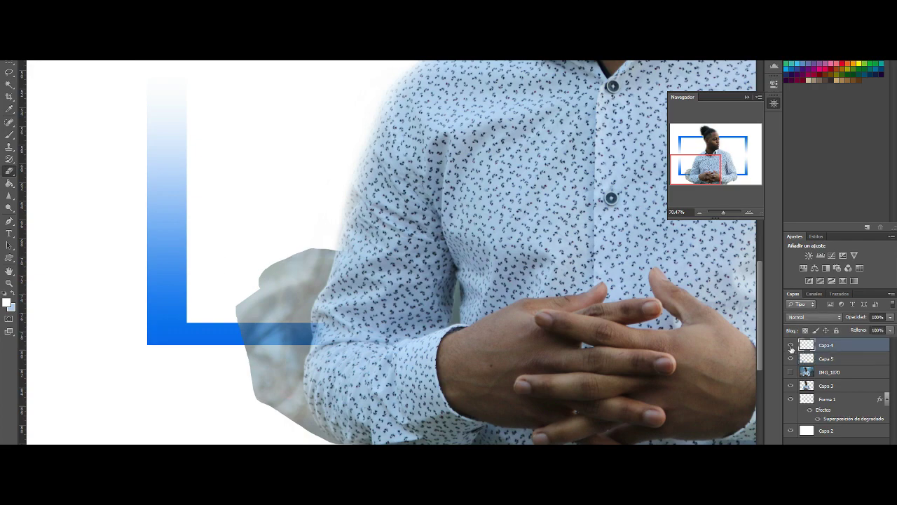
key(ctrl+0)
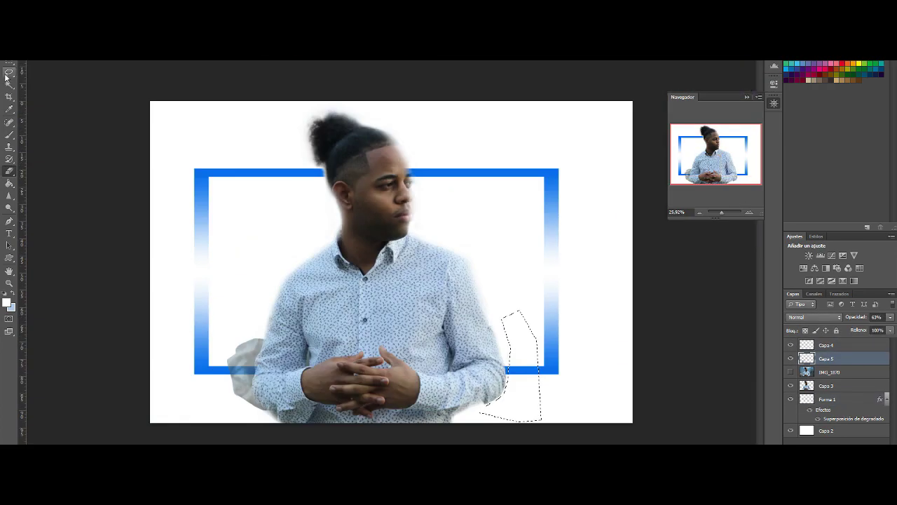
scroll(454, 153, up, 3)
drag(451, 171, 380, 184)
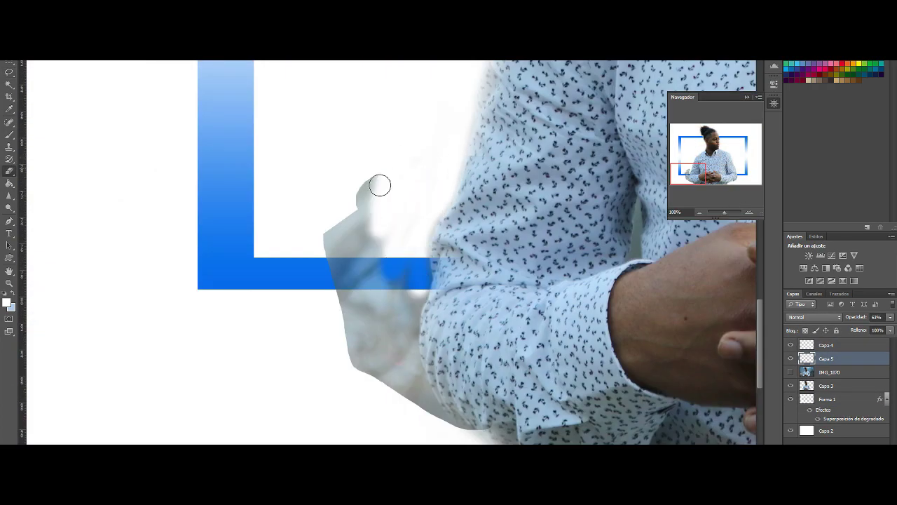
scroll(517, 261, down, 3)
- Lasso and delete the grey ghost shape, then restore Capa 5 to full opacity
key(l)
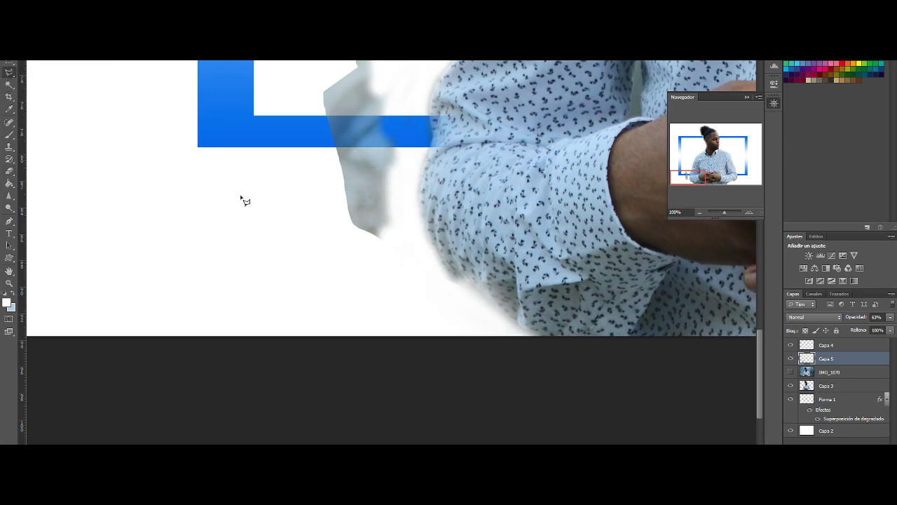
scroll(242, 198, up, 2)
drag(397, 74, 420, 371)
key(Delete)
key(ctrl+d)
click(890, 317)
- Give Capa 2 a radial blue-to-white Gradient Overlay
key(ctrl+0)
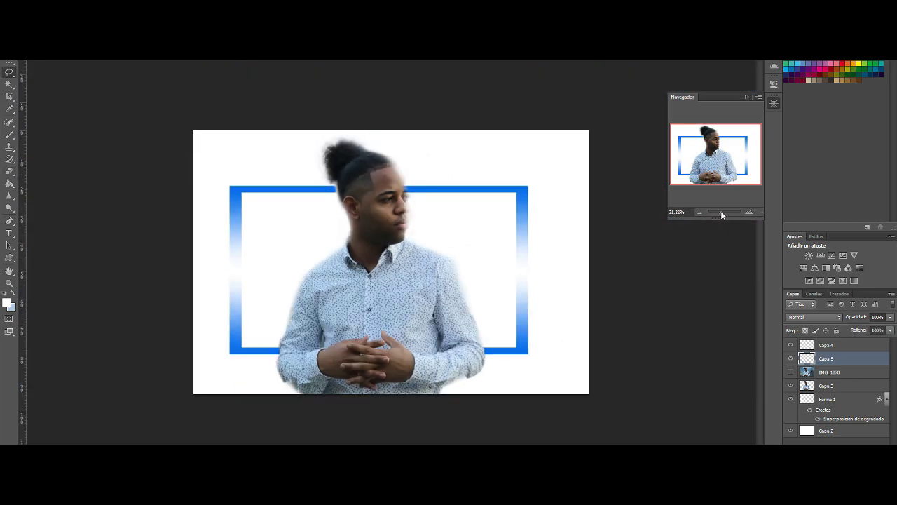
click(825, 431)
click(806, 442)
click(848, 350)
click(636, 188)
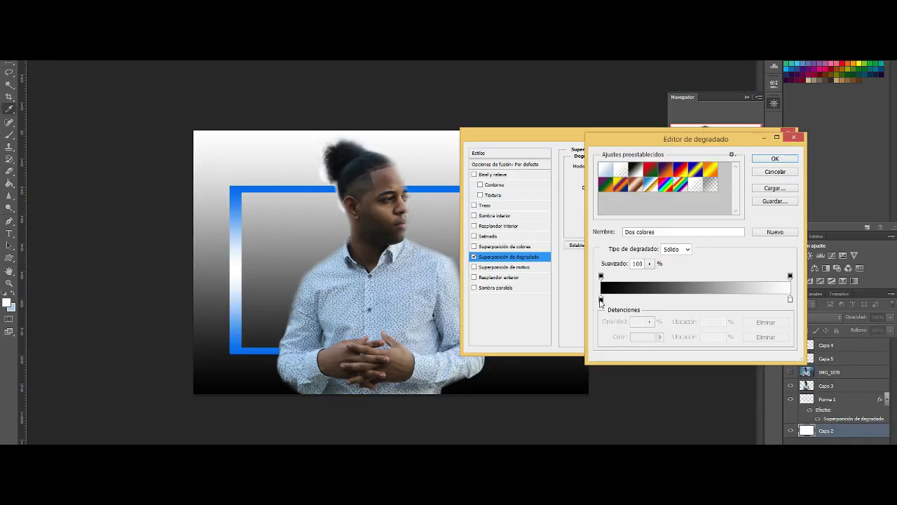
double_click(600, 301)
click(831, 314)
click(772, 148)
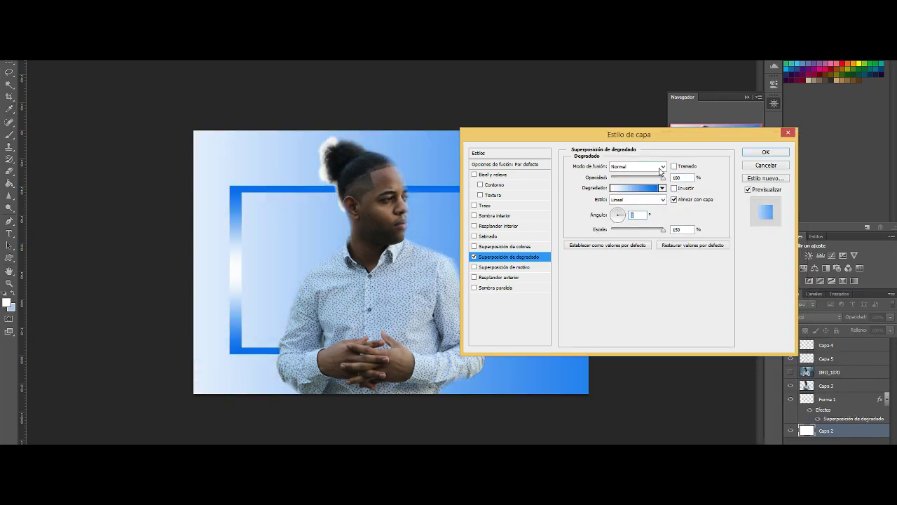
click(662, 199)
- Move the 57% colour stop left to widen the blue, then apply the overlay
click(630, 210)
click(636, 187)
click(708, 300)
drag(709, 300, 651, 296)
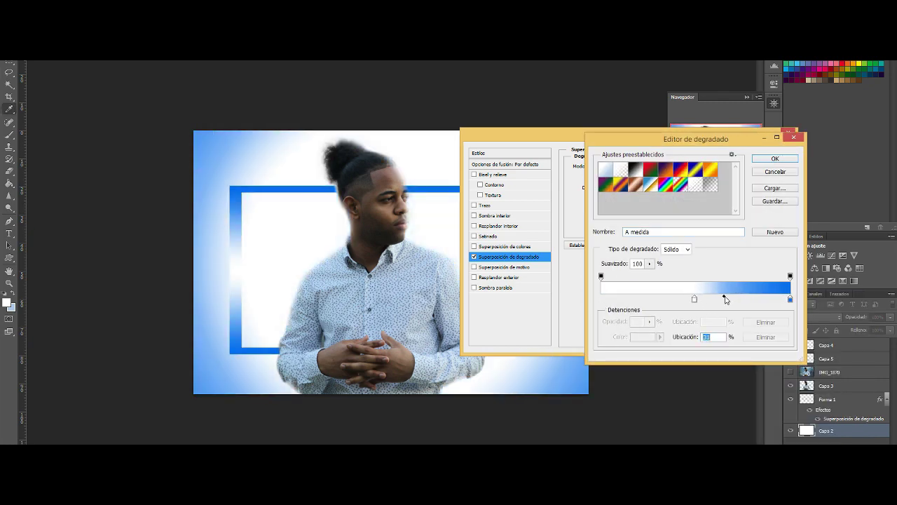
click(775, 158)
click(861, 183)
- Zoom to 100% on the head and set the background colour to light blue
key(ctrl+1)
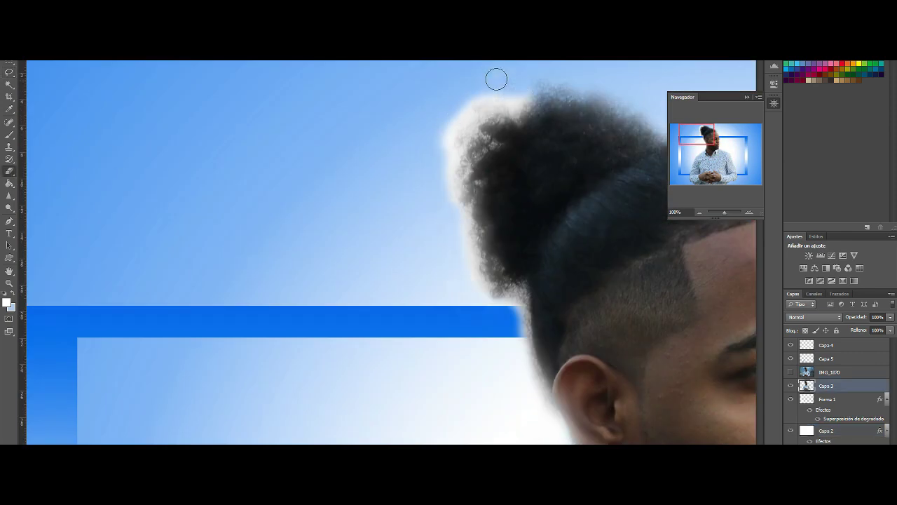
click(10, 305)
click(823, 315)
click(890, 317)
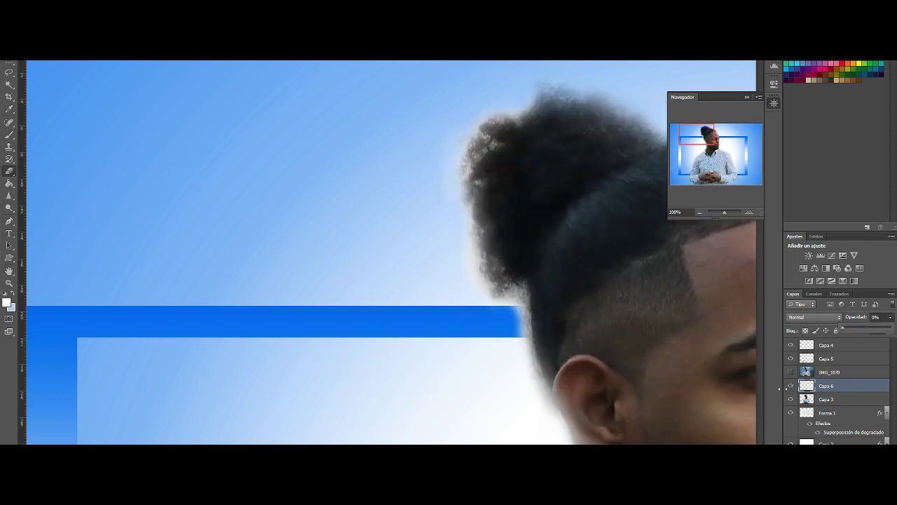
- Pick a new foreground colour and paint tone strokes along the hair edge
click(7, 302)
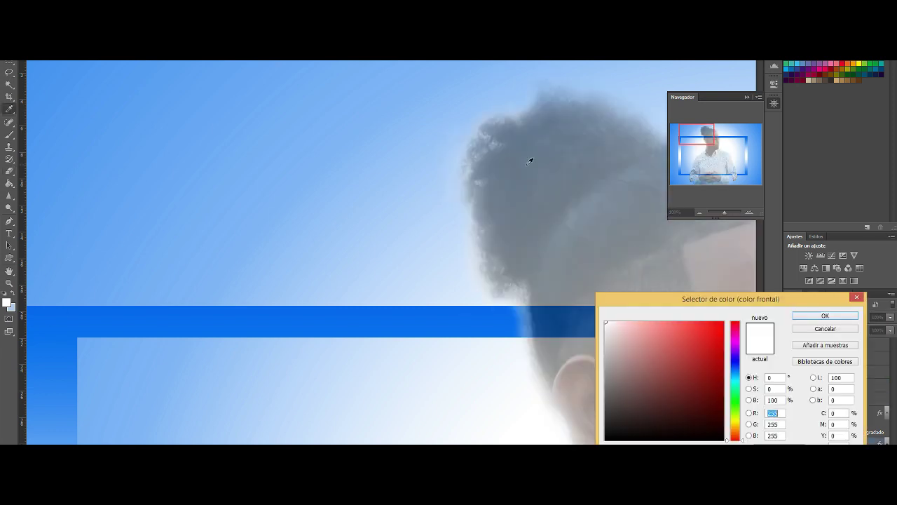
click(530, 156)
key(Return)
drag(474, 144, 456, 281)
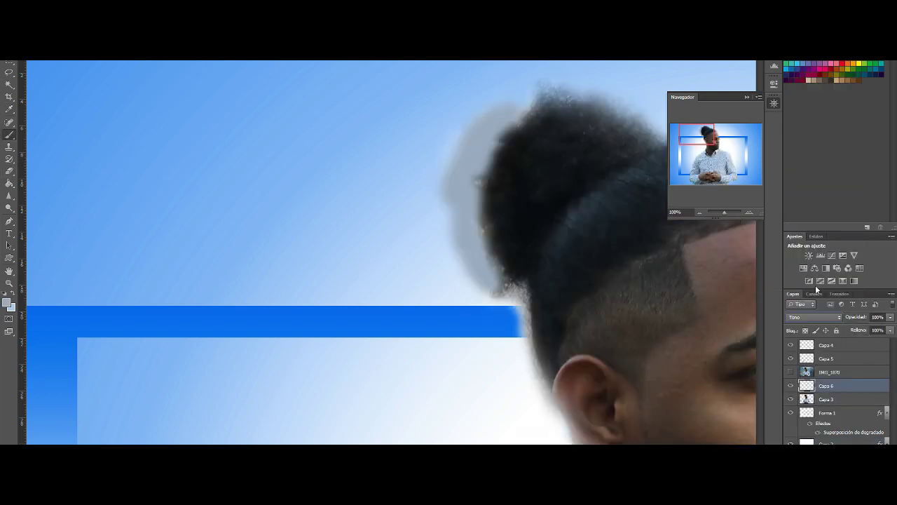
drag(729, 212, 720, 211)
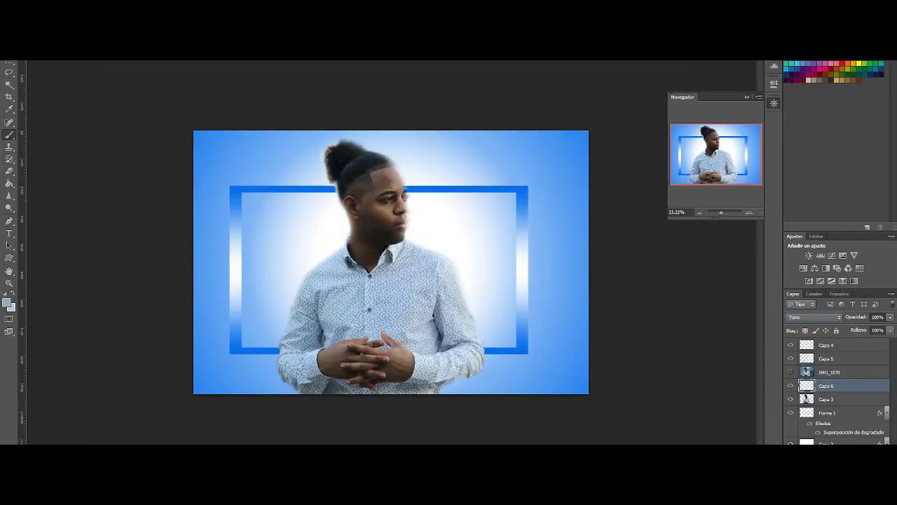
- Duplicate Forma 1, rotate the copy about 15°, and enlarge it past the canvas
click(827, 412)
key(ctrl+j)
key(ctrl+t)
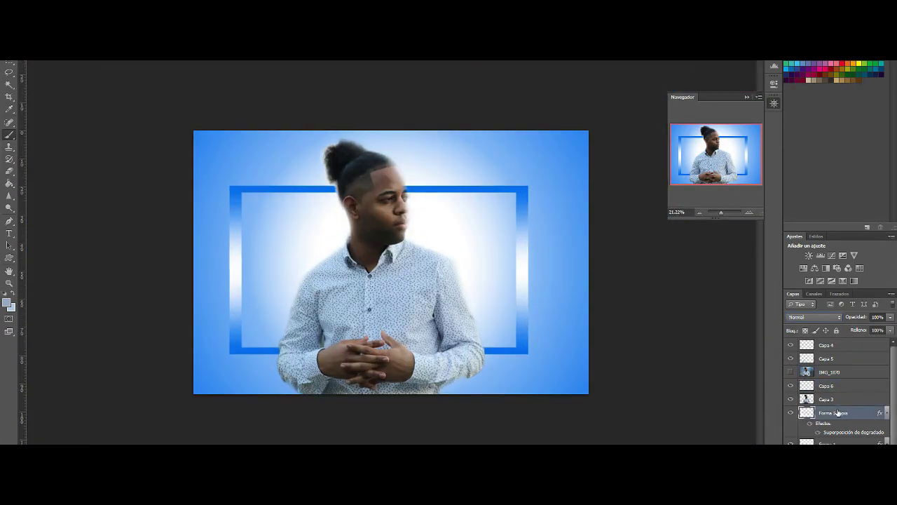
drag(543, 172, 518, 131)
drag(546, 313, 601, 304)
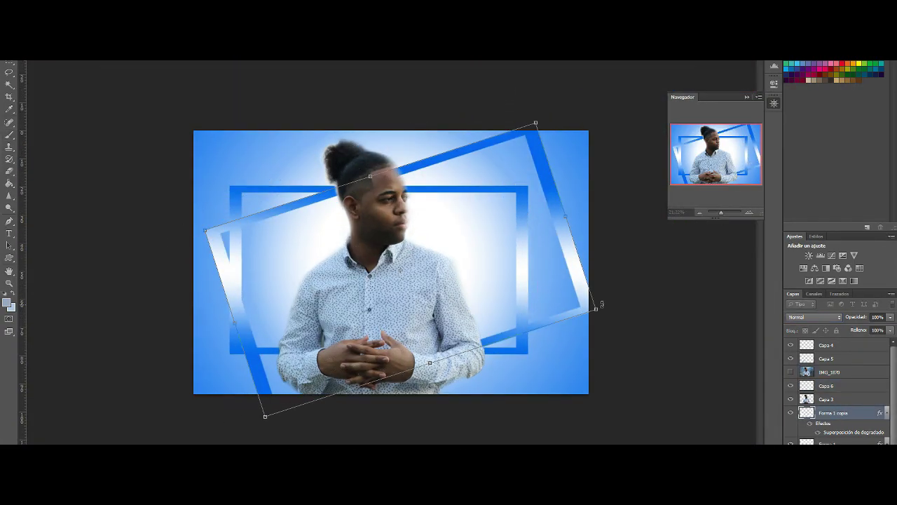
drag(533, 210, 548, 186)
key(Return)
- Rotate a second frame copy clockwise and hide the original frame
key(l)
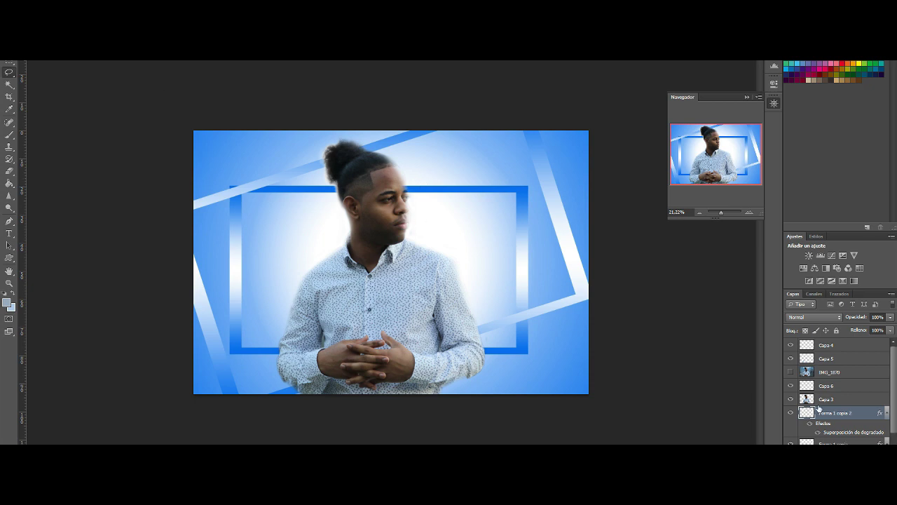
key(ctrl+t)
mouse_move(423, 194)
mouse_down()
mouse_move(445, 100)
mouse_move(544, 234)
mouse_move(550, 278)
mouse_move(596, 304)
mouse_up()
key(Return)
click(790, 421)
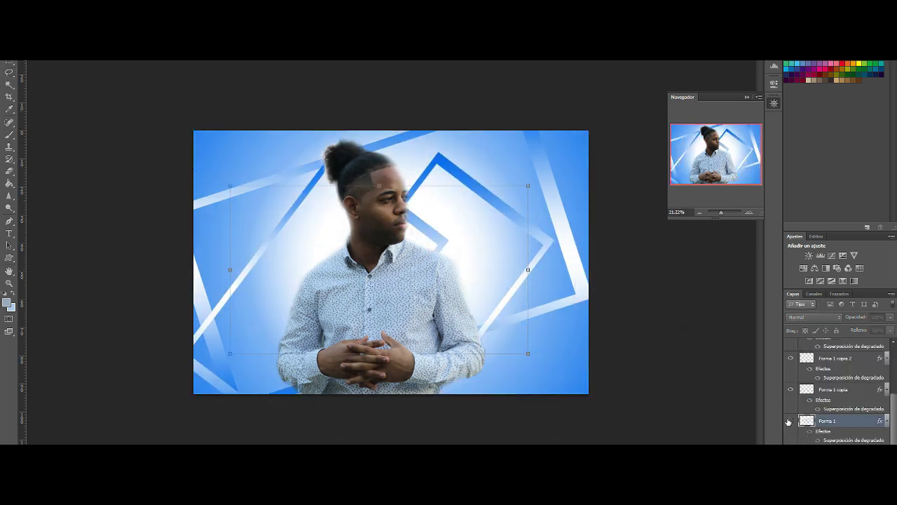
- Add a third frame copy, rotated and resized
key(ctrl+j)
key(ctrl+t)
mouse_move(452, 200)
mouse_down()
mouse_move(459, 259)
mouse_move(546, 405)
mouse_move(533, 413)
mouse_move(465, 291)
mouse_move(195, 127)
mouse_up()
key(ctrl+j)
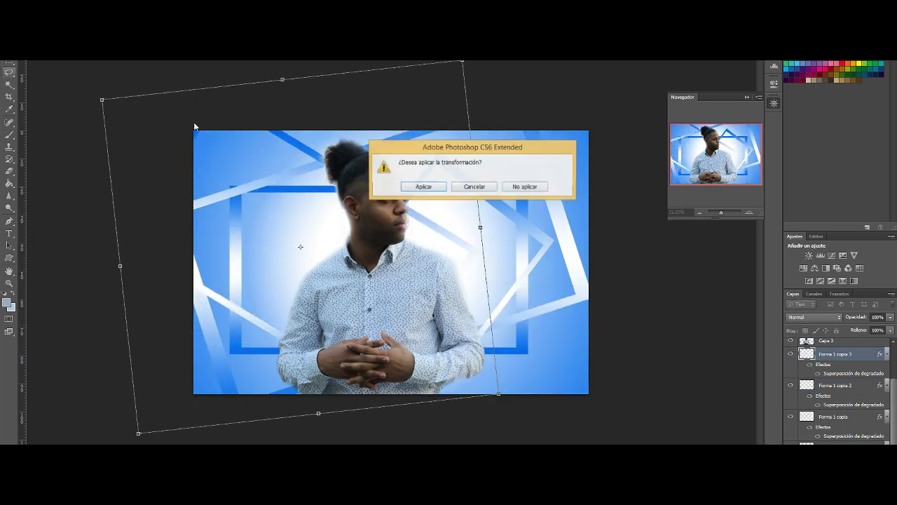
click(423, 186)
- Move the man's layer above the frame copies and show the third copy's white lines
scroll(800, 432, up, 3)
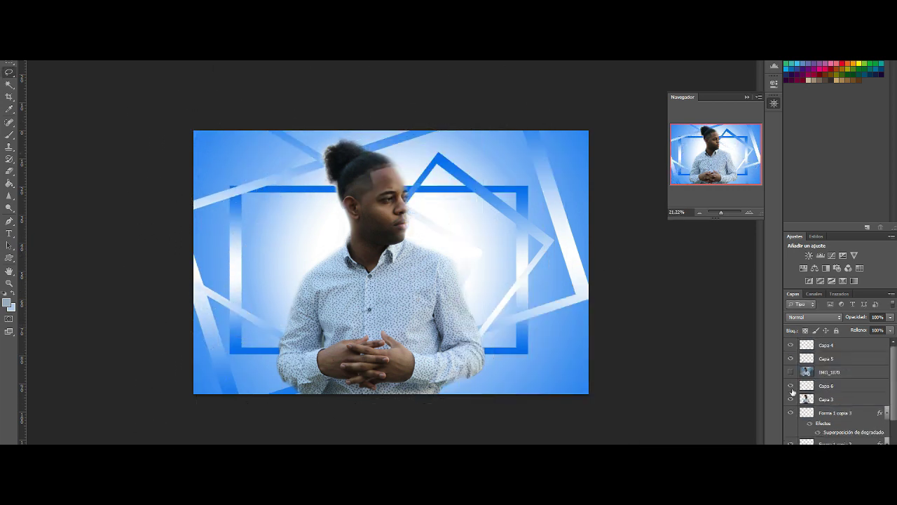
click(791, 412)
key(ctrl+alt+z)
key(ctrl+alt+z)
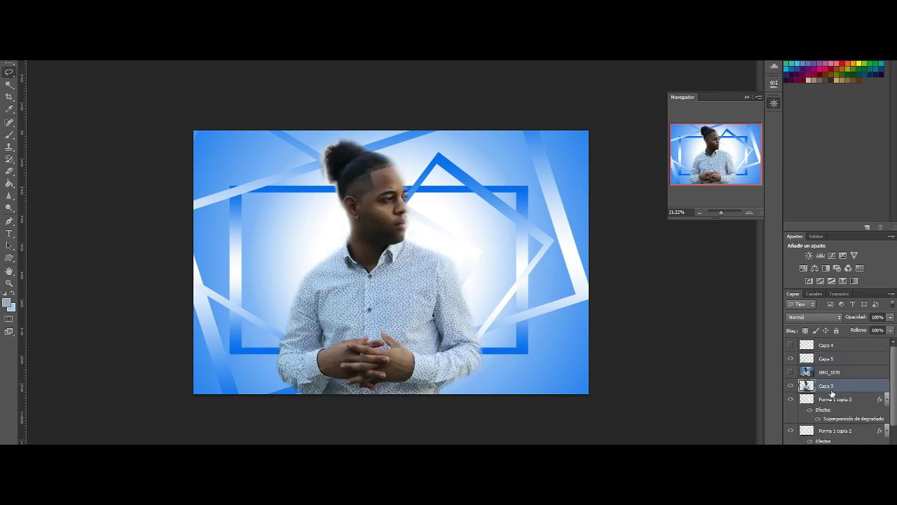
drag(828, 397, 831, 357)
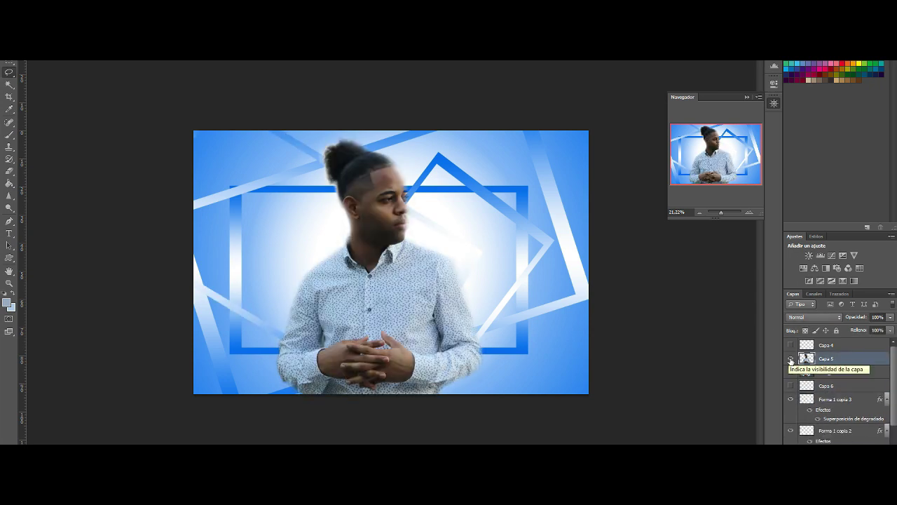
click(791, 399)
scroll(792, 410, down, 2)
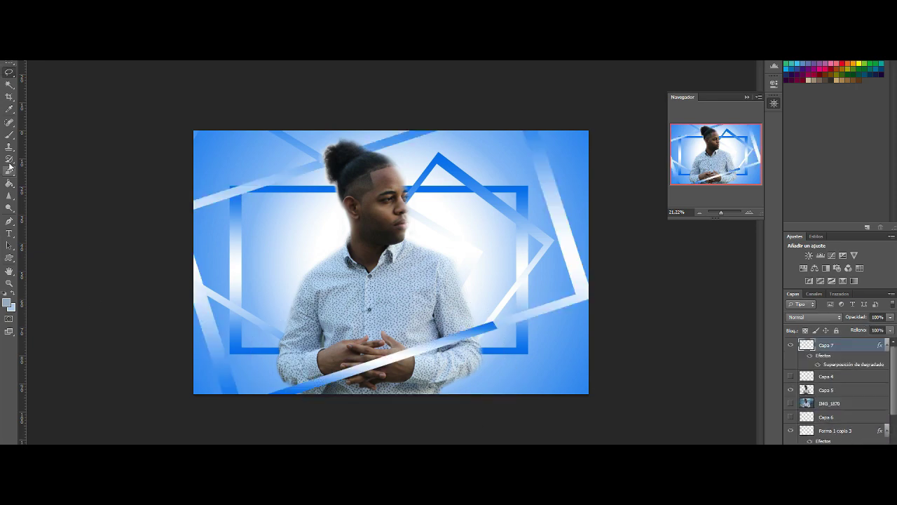
- Enlarge the brush and commit the typed SV text
right_click(31, 178)
key(Return)
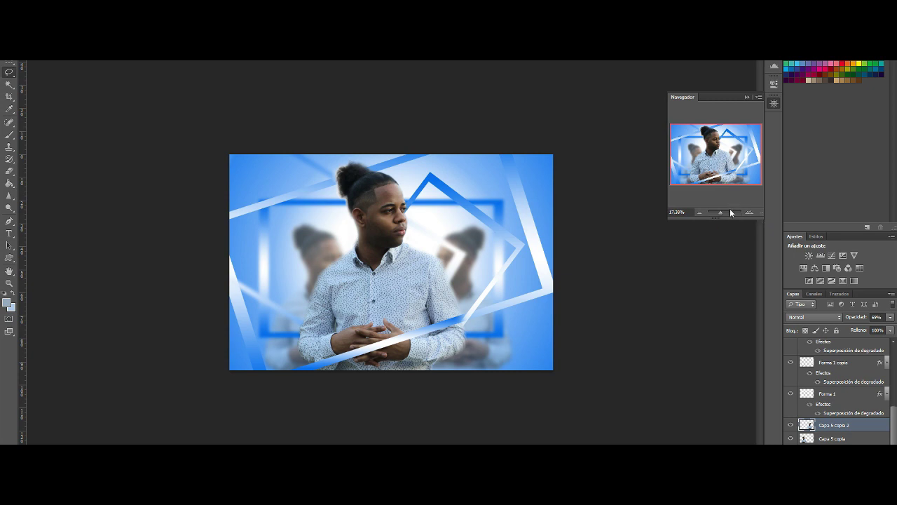
drag(729, 208, 723, 212)
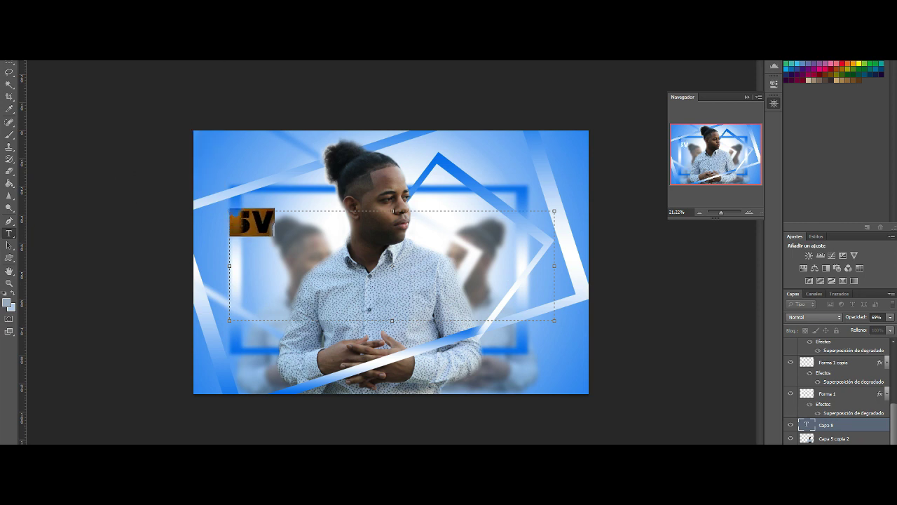
key(ctrl+Return)
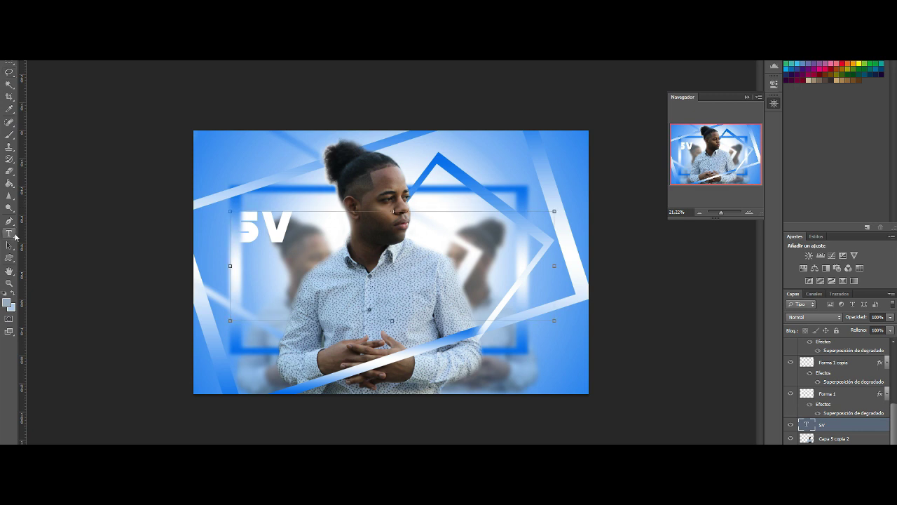
- Position the SV title in the upper-left corner and apply the transform
drag(310, 232, 271, 339)
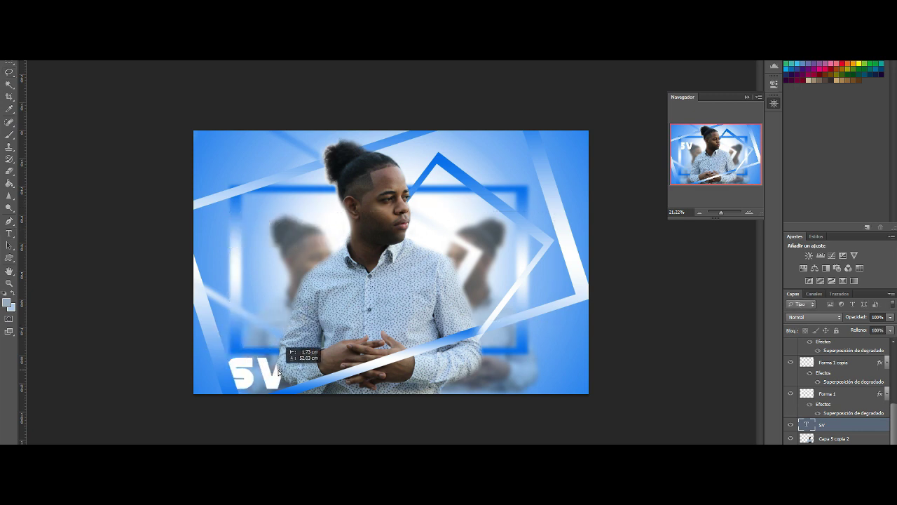
drag(279, 372, 288, 247)
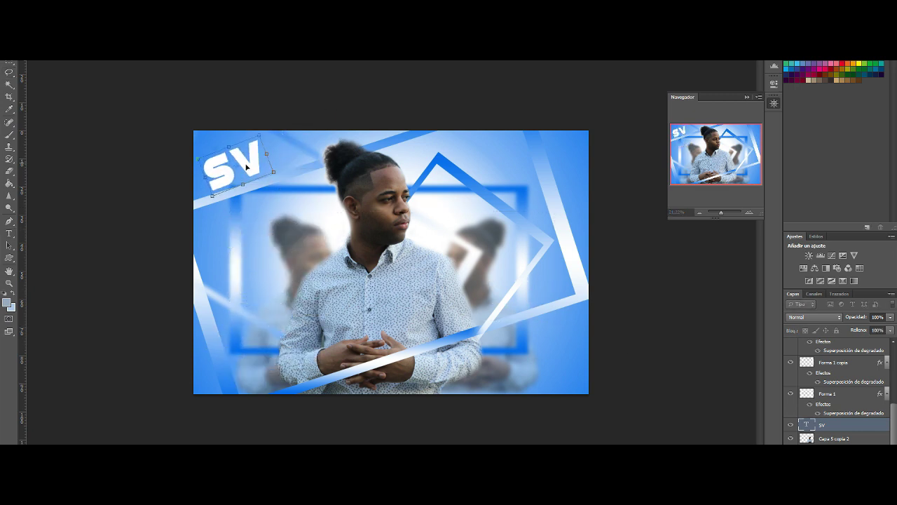
click(9, 233)
key(Return)
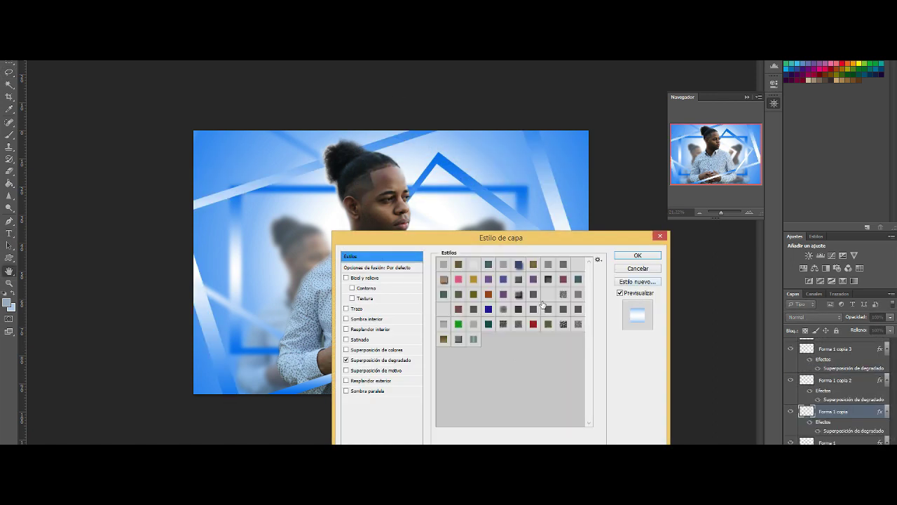
- Load an extra preset style set and apply a dark bevelled style to the frames
click(598, 260)
click(572, 358)
click(638, 255)
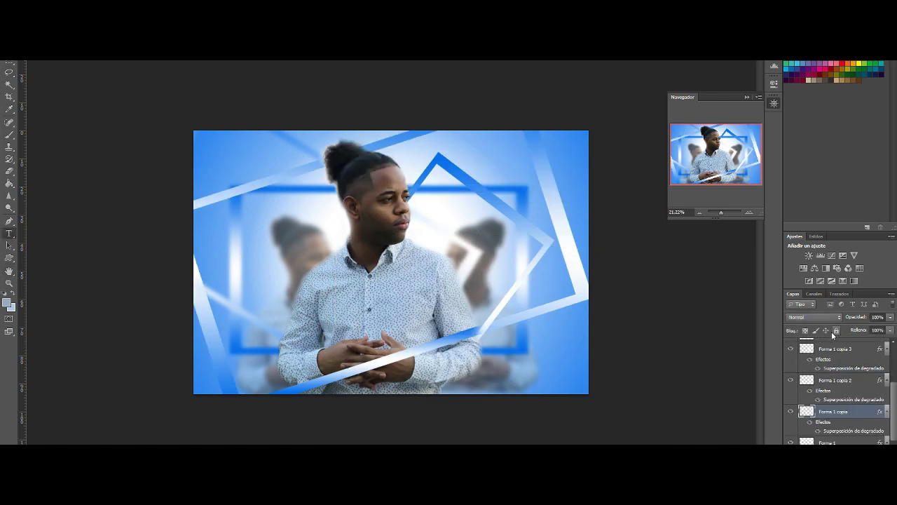
right_click(814, 300)
click(837, 265)
click(850, 264)
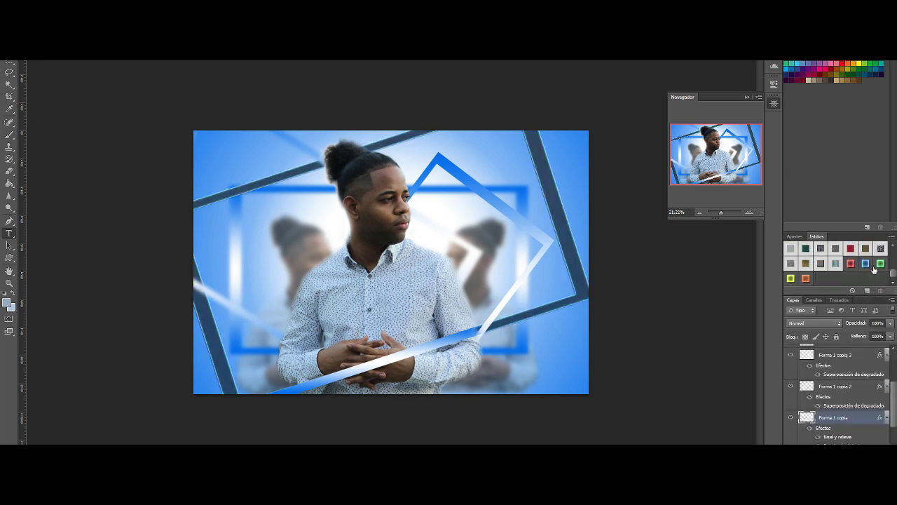
- Open and close the diagonal strip's Layer Style settings
scroll(791, 388, up, 2)
scroll(792, 387, up, 2)
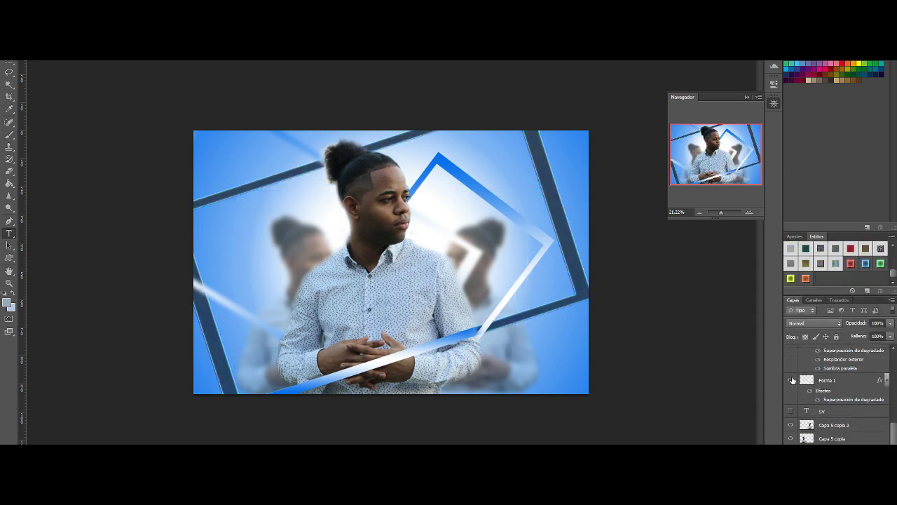
scroll(792, 387, up, 2)
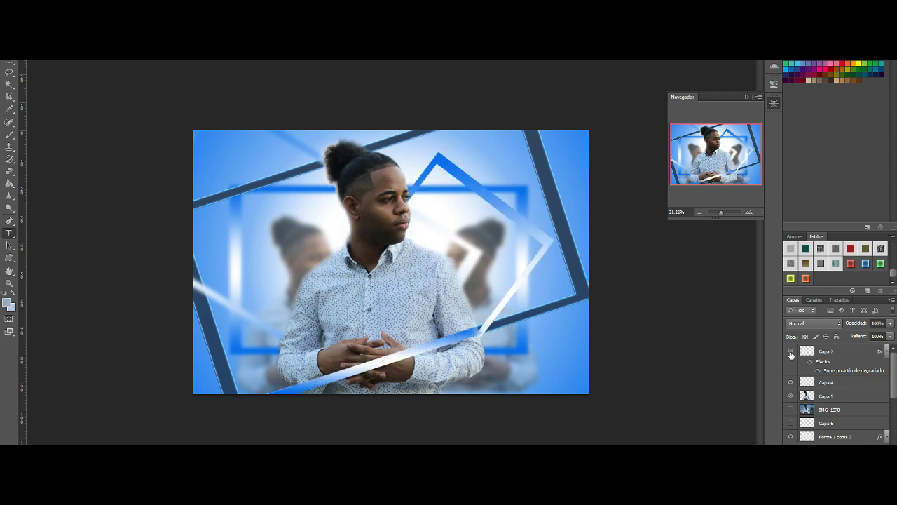
double_click(827, 350)
key(Return)
double_click(838, 370)
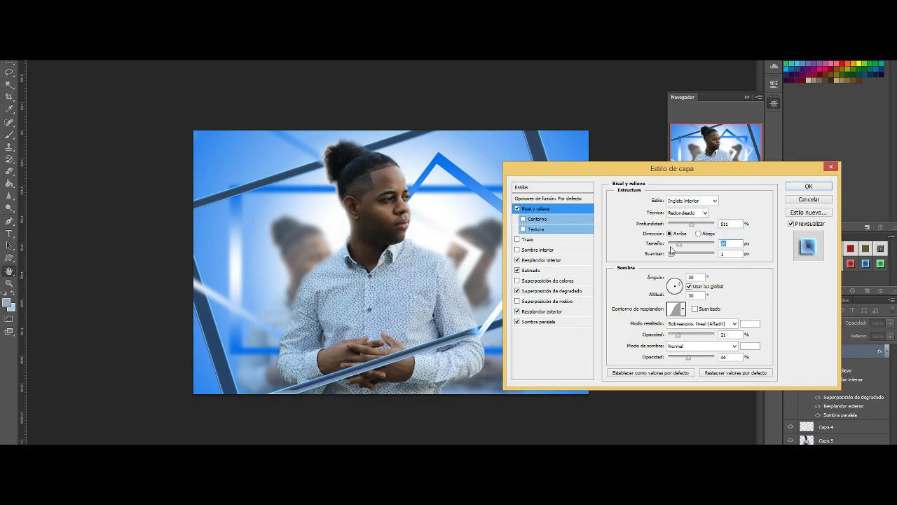
click(820, 200)
- Apply a yellow-green glow style to the original Forma 1 frame
scroll(819, 409, down, 5)
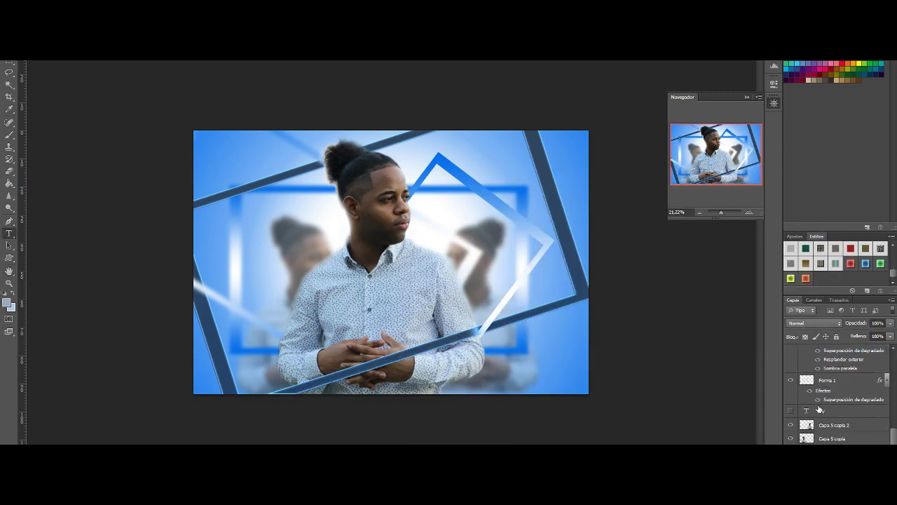
double_click(810, 395)
click(746, 182)
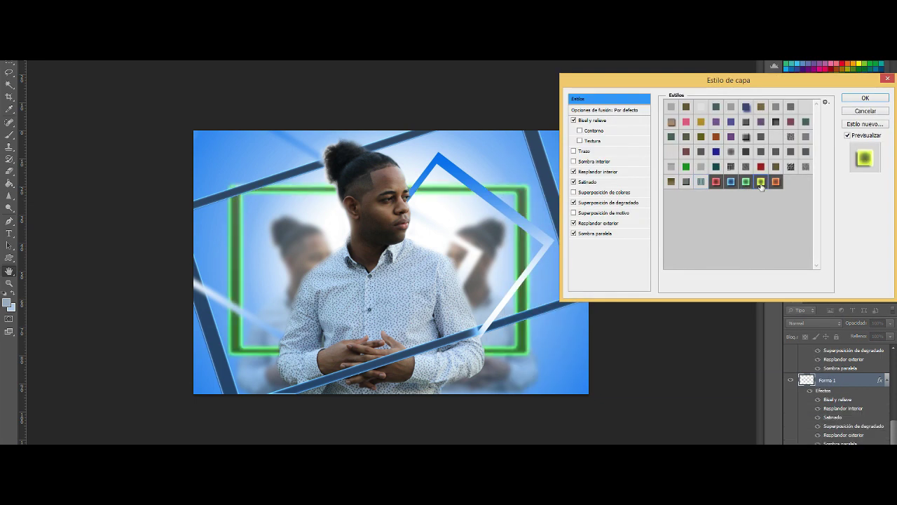
click(866, 98)
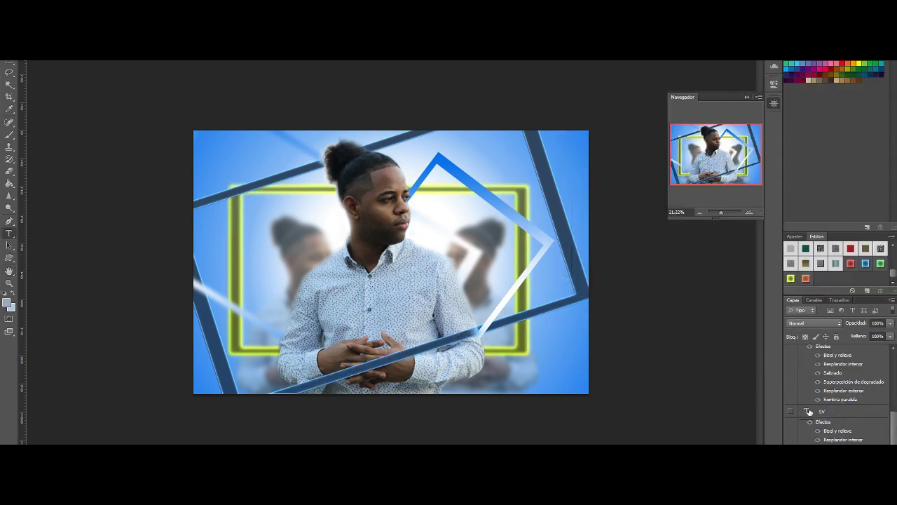
scroll(805, 414, up, 1)
- Duplicate the glowing frame and flip the copy horizontally
key(ctrl+j)
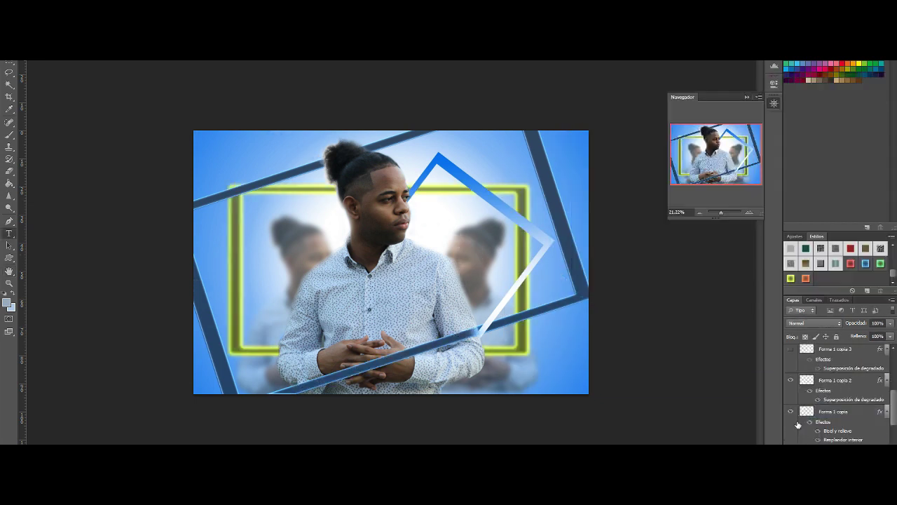
key(ctrl+t)
click(238, 351)
- Place the flipped frame copy up-left and add ELDIAMANTE text across the middle
mouse_move(466, 265)
mouse_down()
mouse_move(380, 200)
mouse_move(420, 226)
mouse_up()
key(Return)
click(791, 410)
key(t)
drag(282, 215, 509, 310)
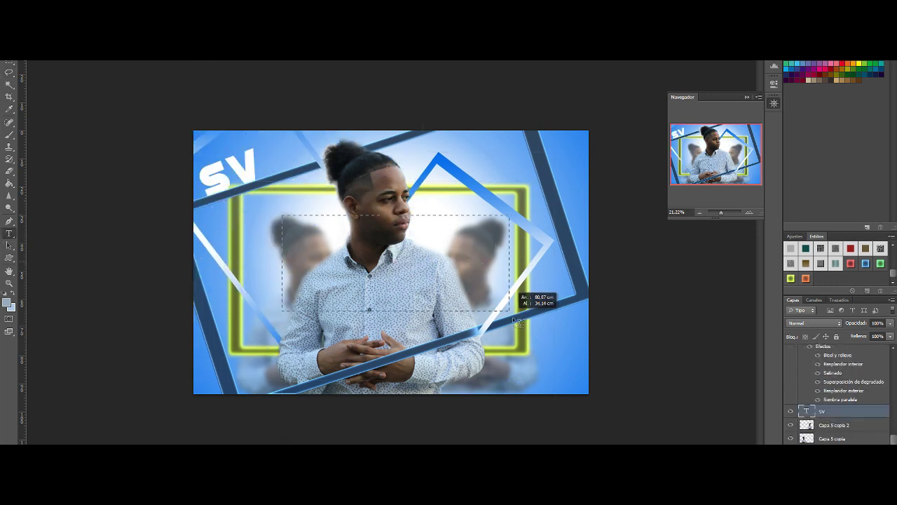
text(ELDIAMANTE)
key(ctrl+Return)
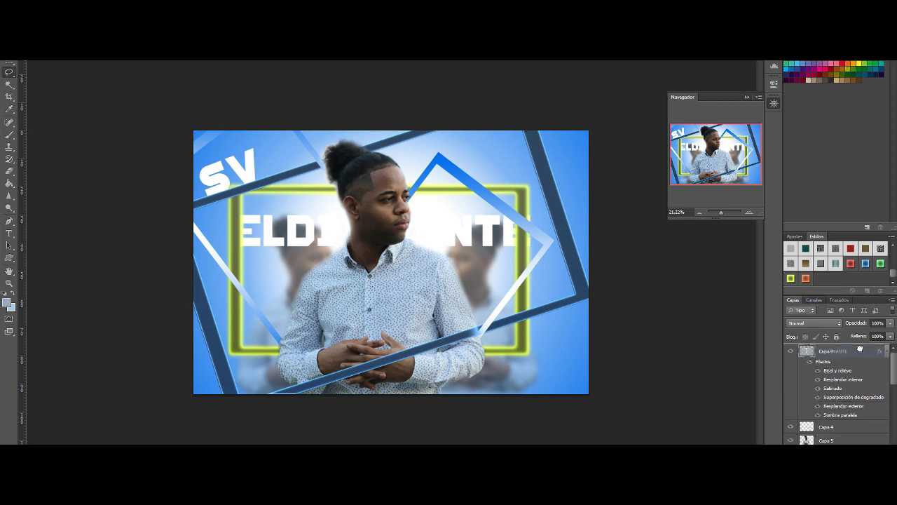
- Tilt the ELDIAMANTE title about 6 degrees
key(ctrl+t)
drag(578, 206, 568, 186)
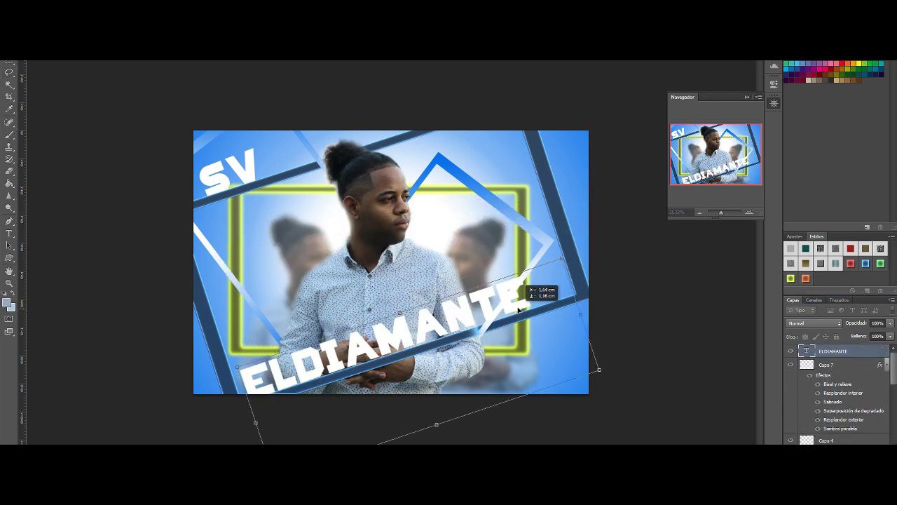
scroll(790, 438, down, 2)
scroll(795, 433, down, 2)
scroll(803, 429, down, 2)
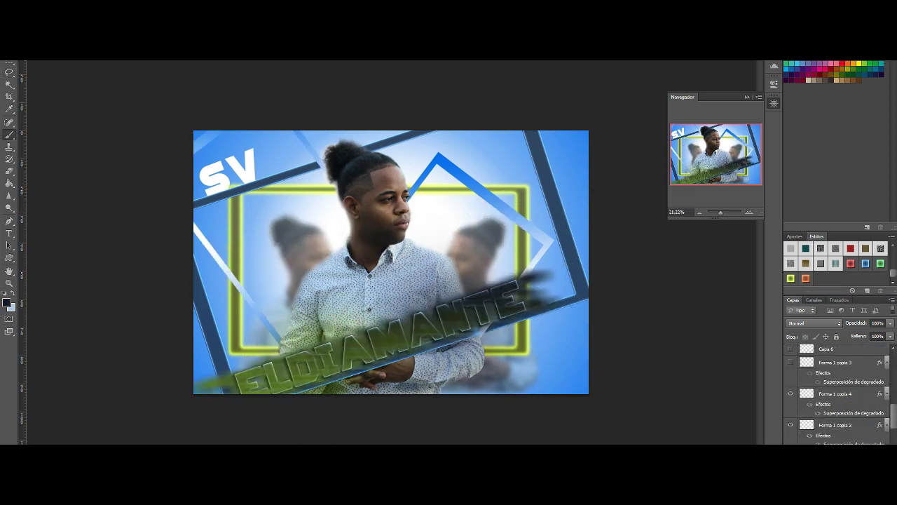
scroll(807, 424, down, 2)
scroll(803, 421, up, 2)
scroll(797, 417, up, 2)
scroll(794, 415, up, 2)
- Paste ELDIAMANTE's green style onto the Capa 8 streak and lower its opacity
right_click(794, 413)
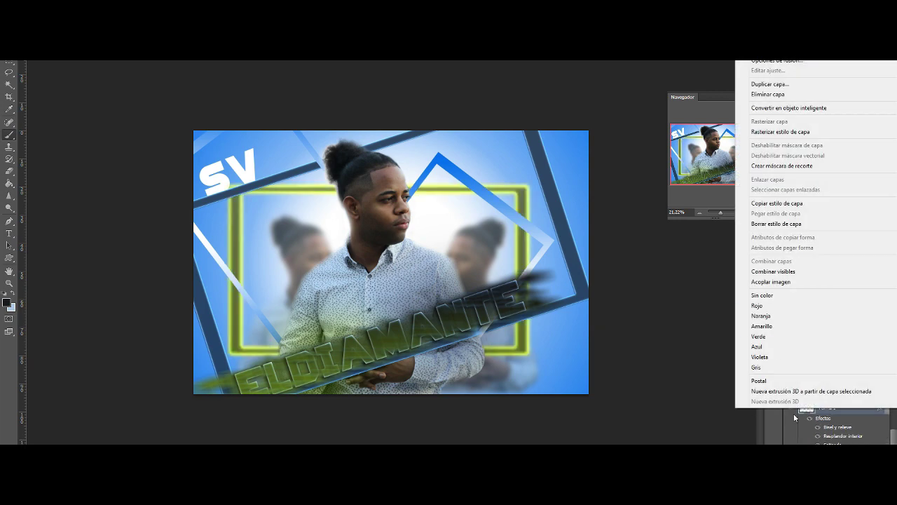
scroll(813, 415, up, 2)
right_click(807, 348)
click(785, 161)
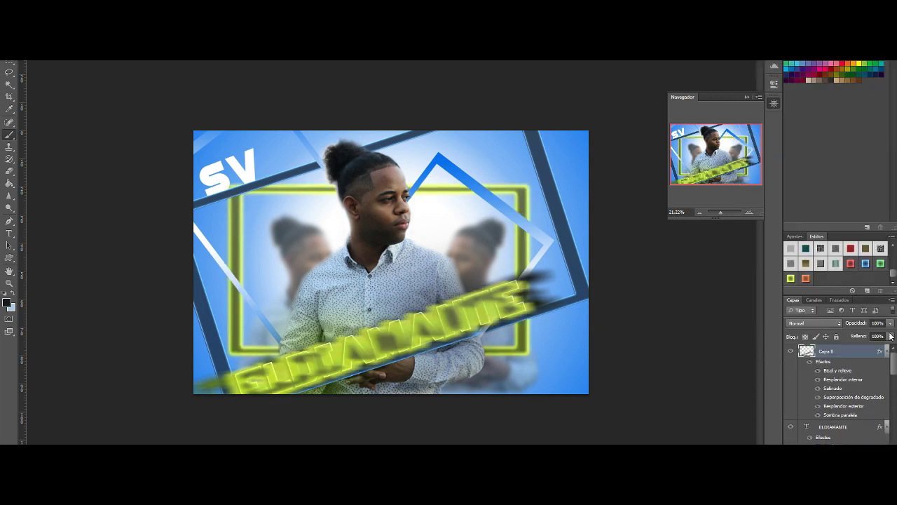
click(889, 323)
drag(888, 335, 855, 331)
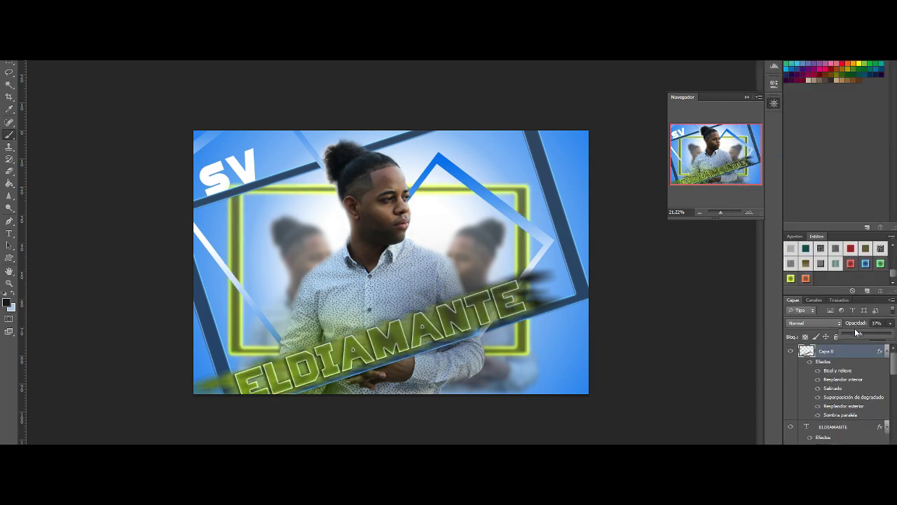
- Copy the ELDIAMANTE layer style onto the SV text layer
scroll(863, 381, down, 2)
right_click(796, 410)
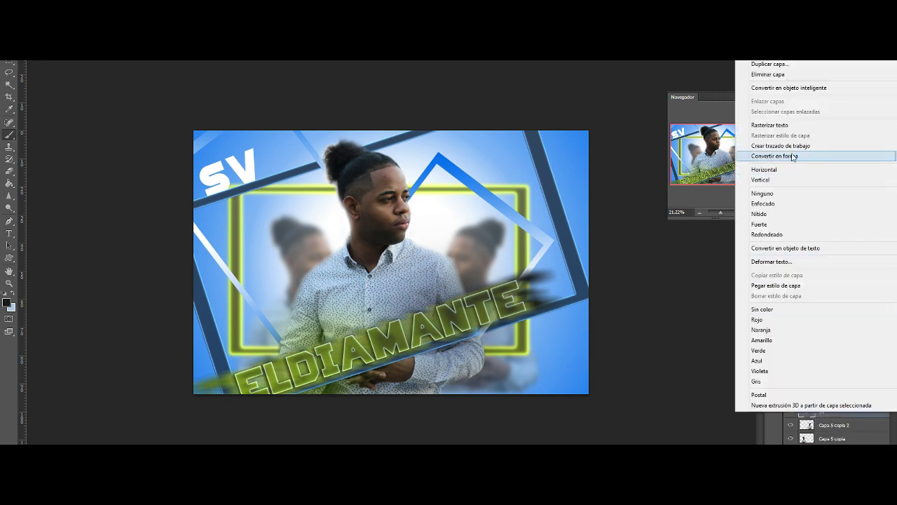
click(820, 285)
right_click(785, 364)
click(822, 368)
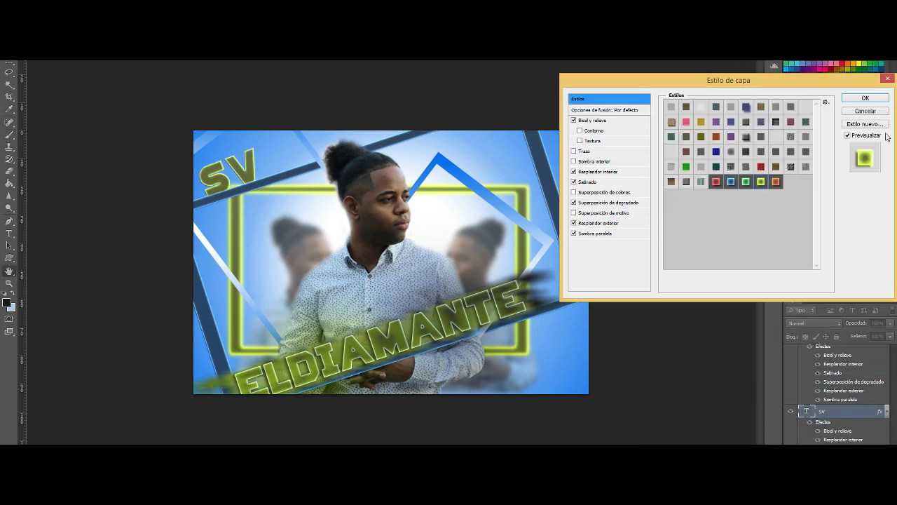
key(Escape)
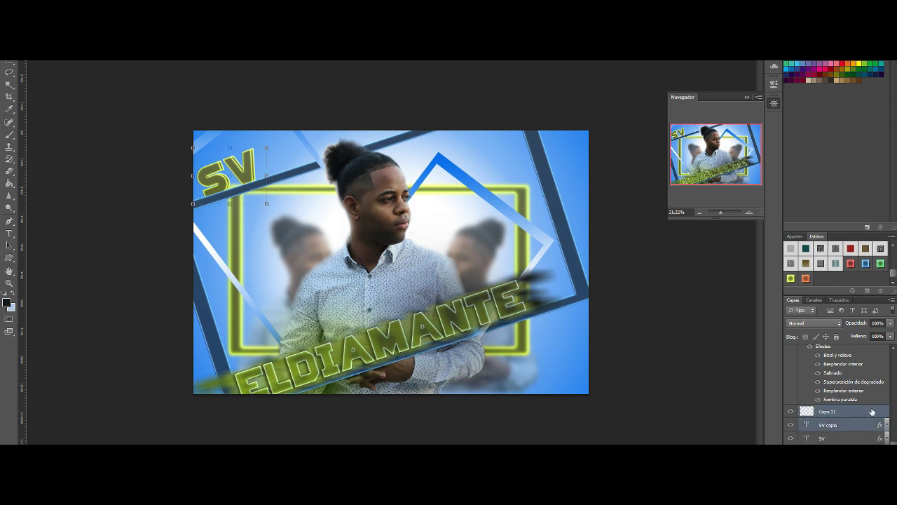
- Merge the SV copy, motion-blur it, and move it beneath SV
key(ctrl+e)
click(385, 147)
key(Escape)
drag(827, 410, 850, 437)
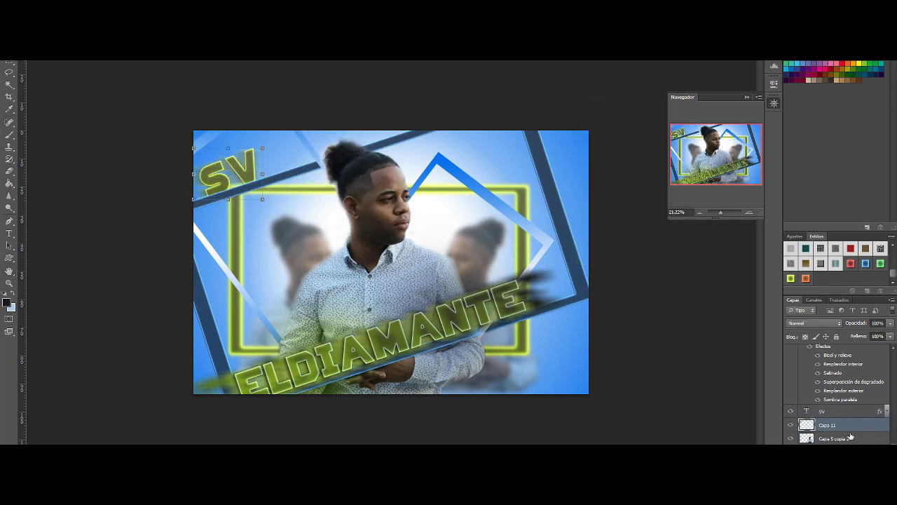
scroll(832, 414, down, 5)
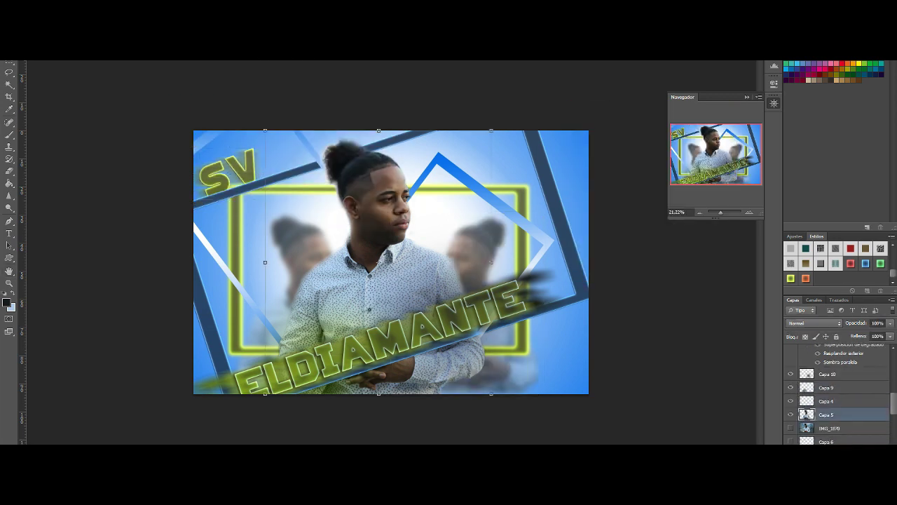
- Brush green over the man's shirt and collar on a layer above Capa 4
key(b)
drag(449, 273, 391, 293)
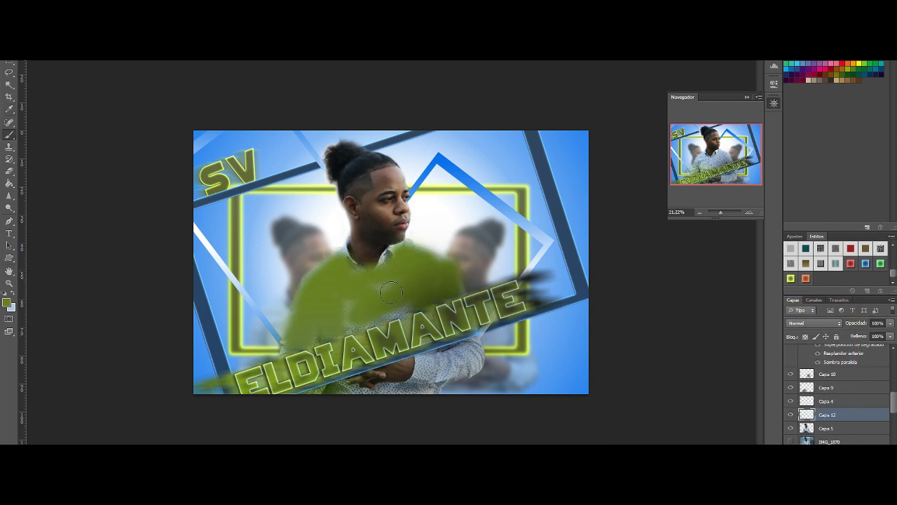
mouse_move(806, 415)
mouse_down()
mouse_move(827, 431)
mouse_move(826, 397)
mouse_up()
drag(434, 253, 295, 314)
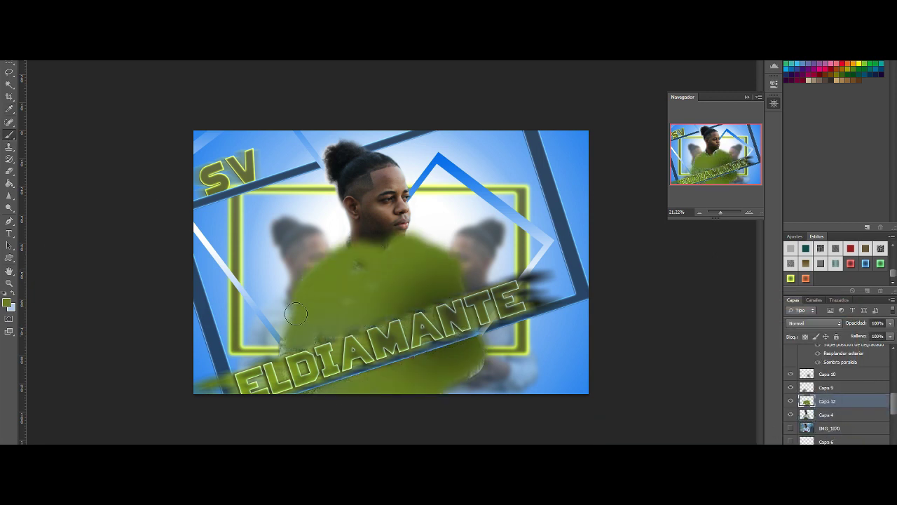
- Set the green tint to Luz fuerte at 26%, Gaussian-blur it, and position the diamond
click(813, 323)
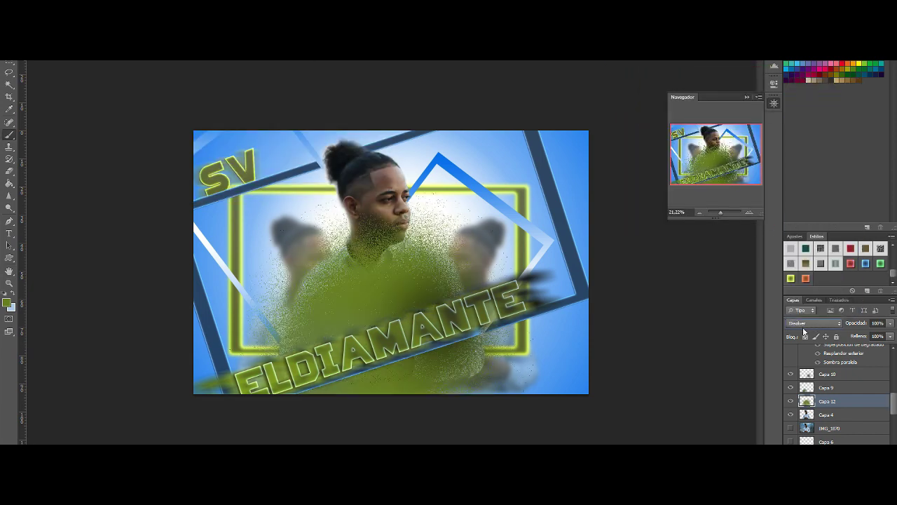
key(Down)
key(Down)
key(Down)
key(Down)
key(Down)
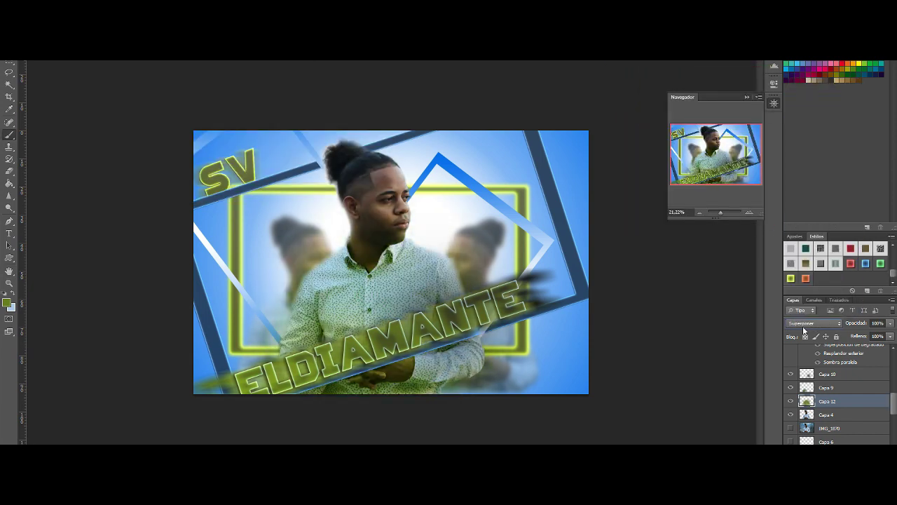
key(Down)
key(Down)
key(Down)
key(Down)
drag(884, 334, 854, 334)
click(178, 56)
click(351, 175)
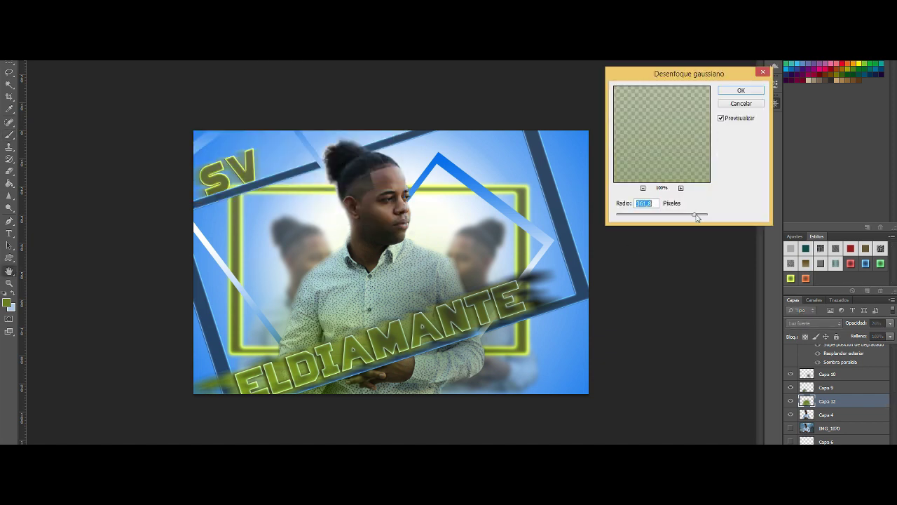
click(741, 90)
mouse_move(384, 257)
mouse_down()
mouse_move(564, 189)
mouse_move(566, 312)
mouse_move(592, 249)
mouse_move(542, 363)
mouse_move(521, 164)
mouse_up()
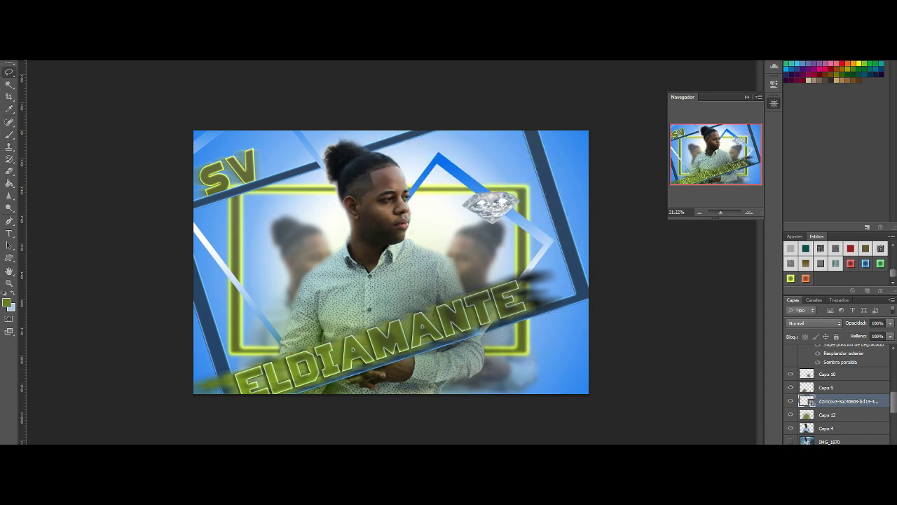
- Duplicate the diamond, then shrink and move the copy lower-left
key(ctrl+j)
key(ctrl+t)
mouse_move(491, 204)
mouse_down()
mouse_move(430, 245)
mouse_move(282, 145)
mouse_move(273, 345)
mouse_move(296, 349)
mouse_up()
click(799, 259)
key(Return)
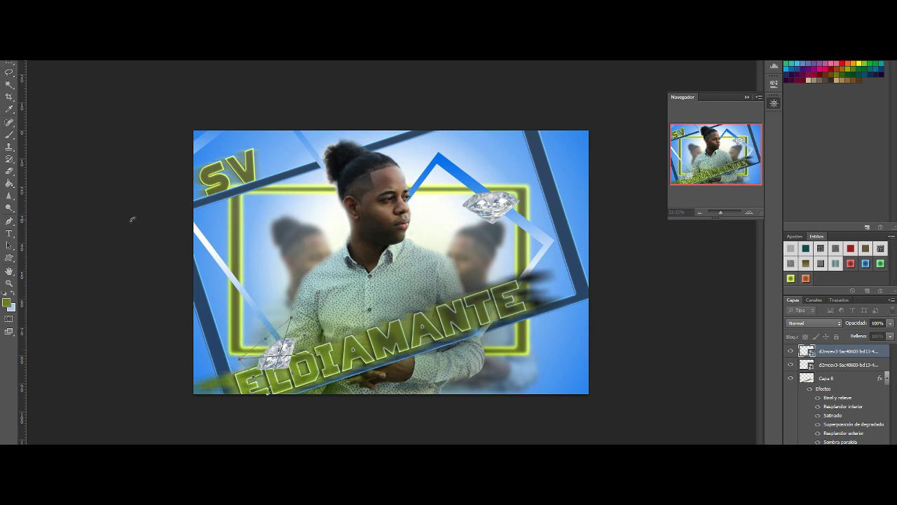
key(Return)
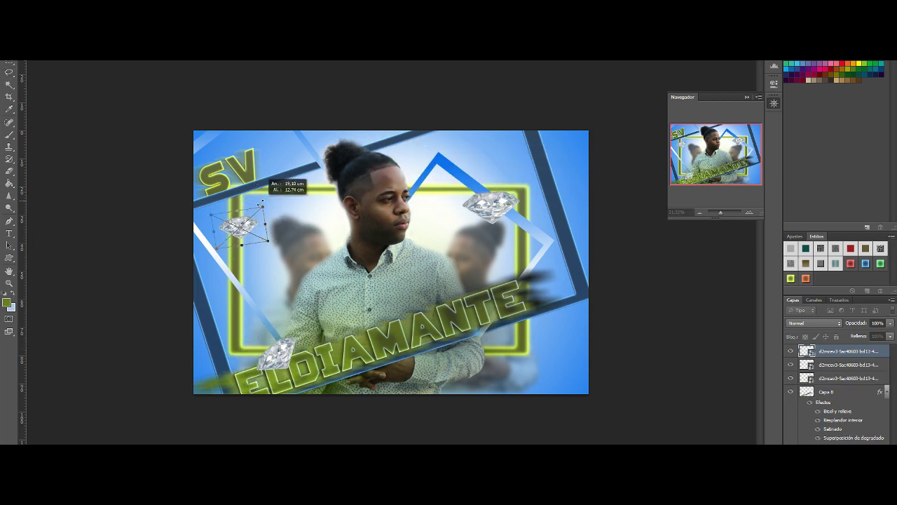
- Move one diamond copy near SV and rotate another onto the top-right frame corner
drag(261, 203, 298, 126)
key(Return)
key(ctrl+t)
drag(277, 238, 308, 198)
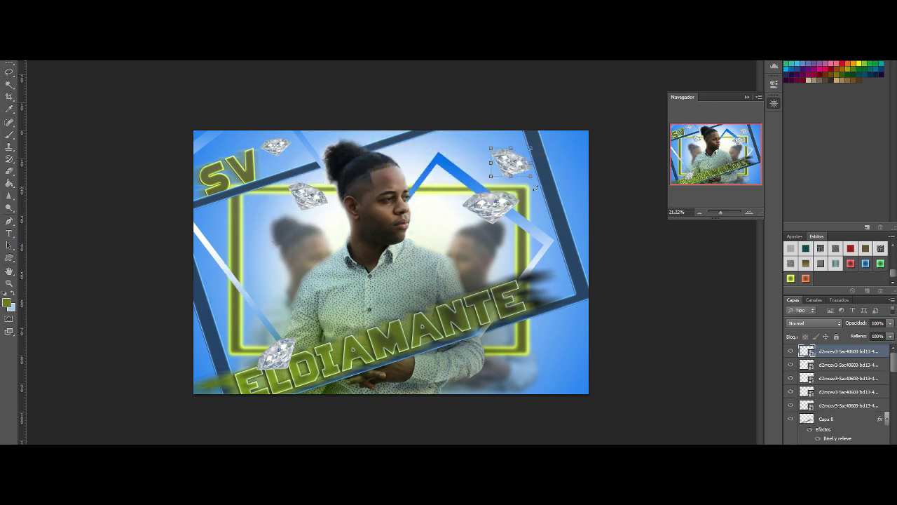
drag(508, 163, 421, 156)
click(425, 186)
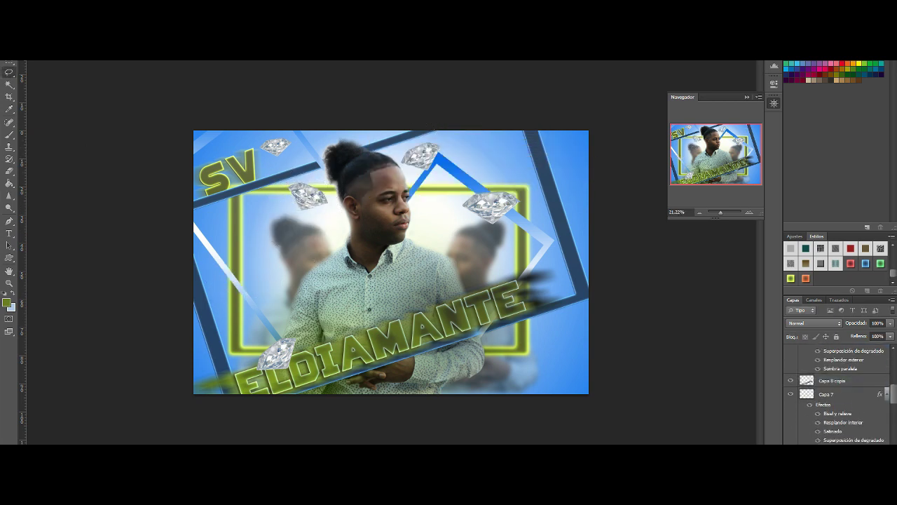
- Reorder the diamond layers, then enlarge, rotate and blur the top-right diamond
scroll(863, 425, up, 3)
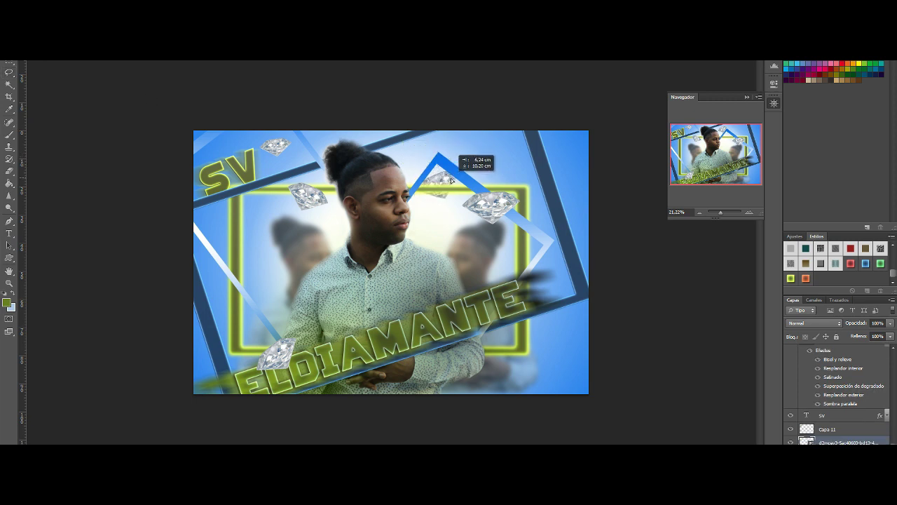
scroll(790, 394, down, 3)
scroll(857, 399, up, 3)
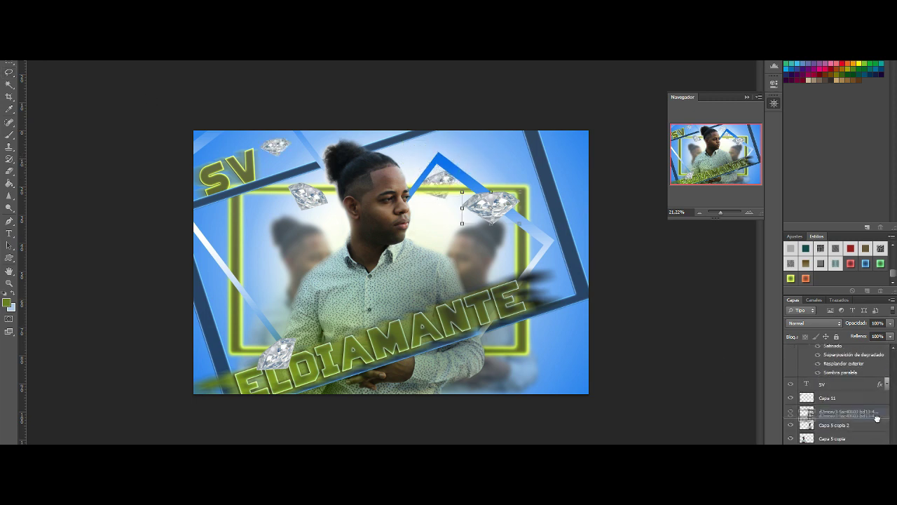
drag(829, 398, 797, 426)
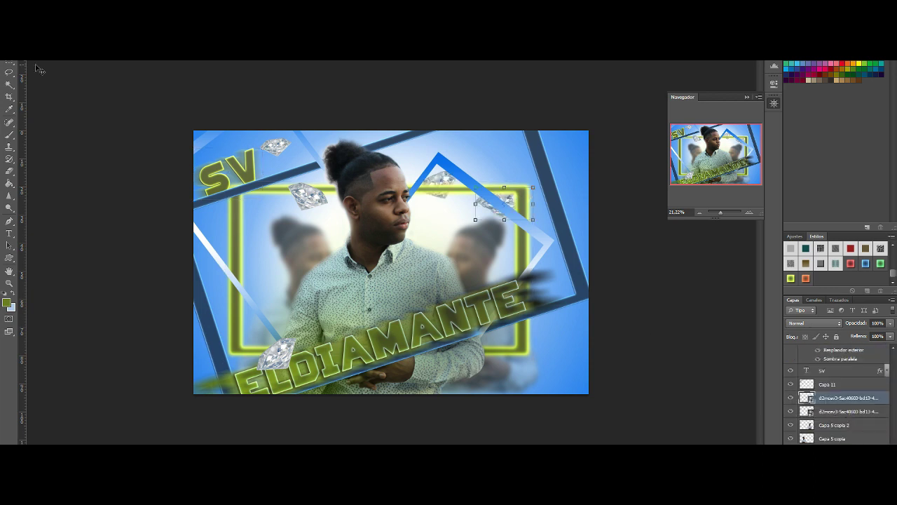
scroll(806, 392, down, 3)
click(832, 382)
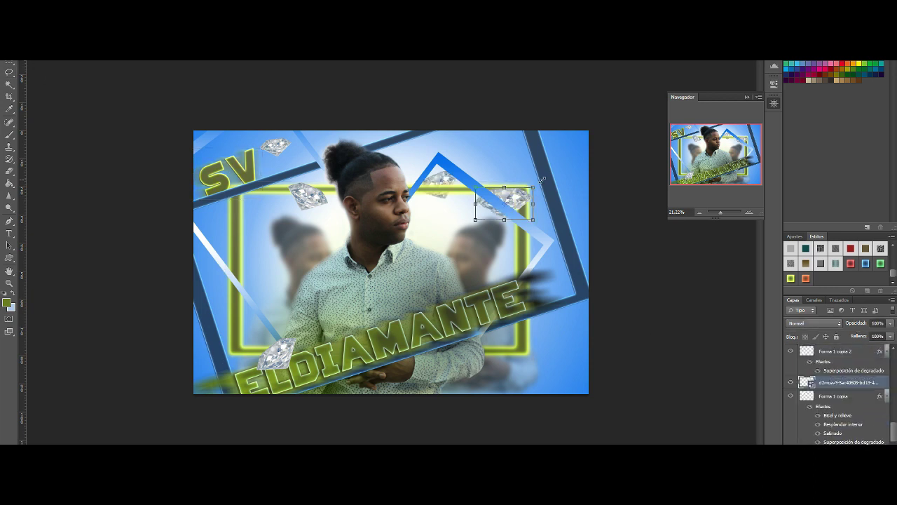
drag(542, 180, 530, 203)
key(Return)
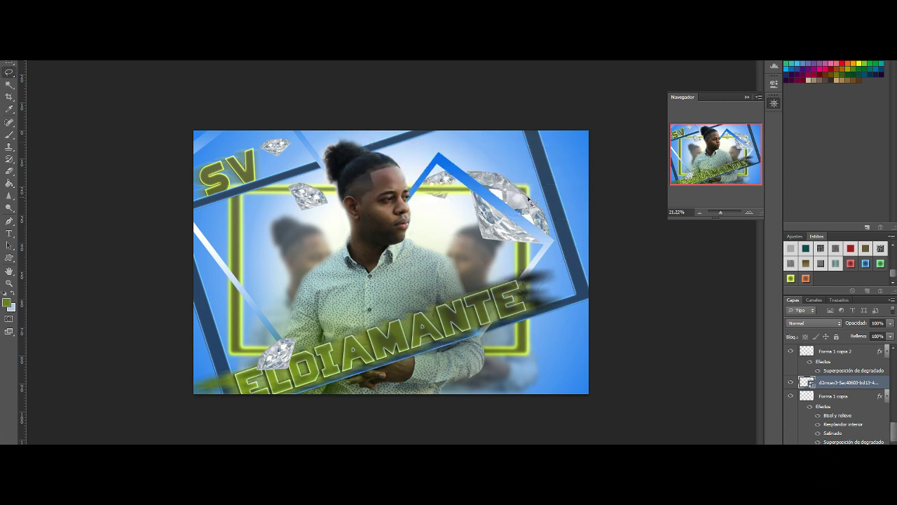
key(ctrl+alt+f)
key(Return)
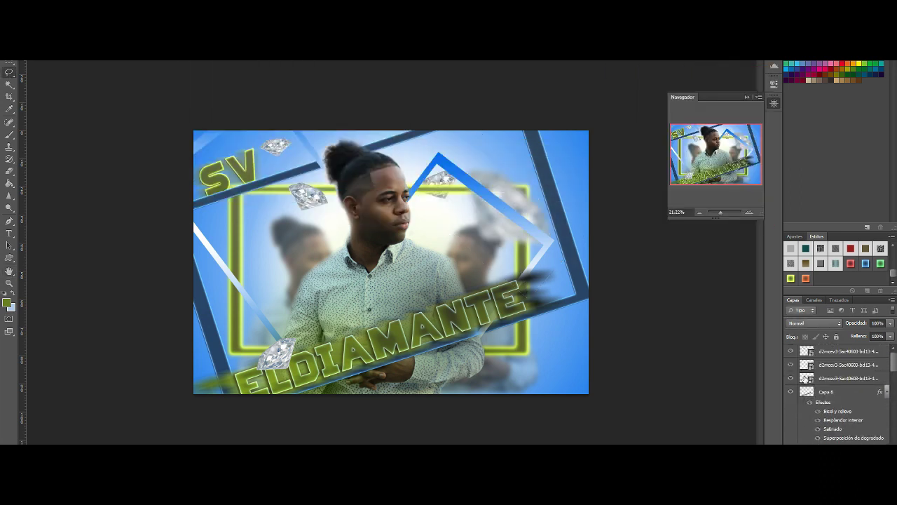
- Enlarge and distort a diamond at the lower right
click(788, 379)
drag(587, 306, 573, 348)
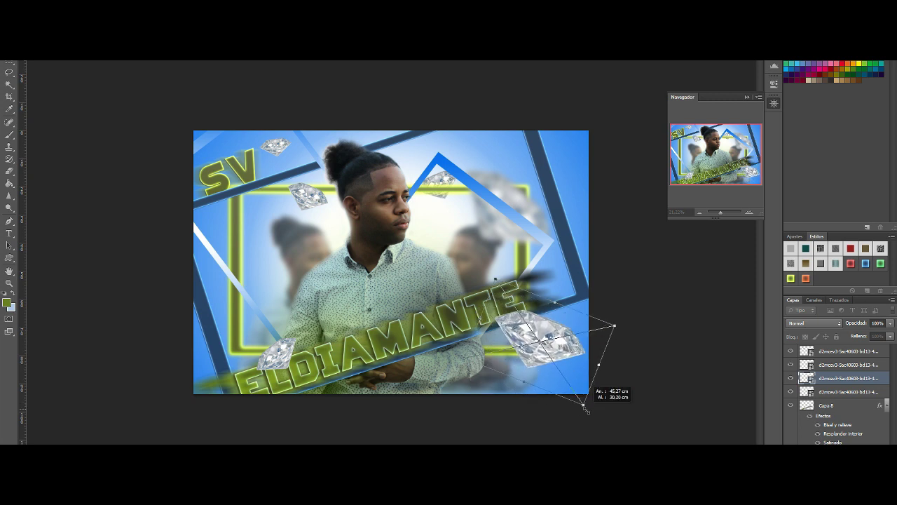
drag(573, 349, 511, 415)
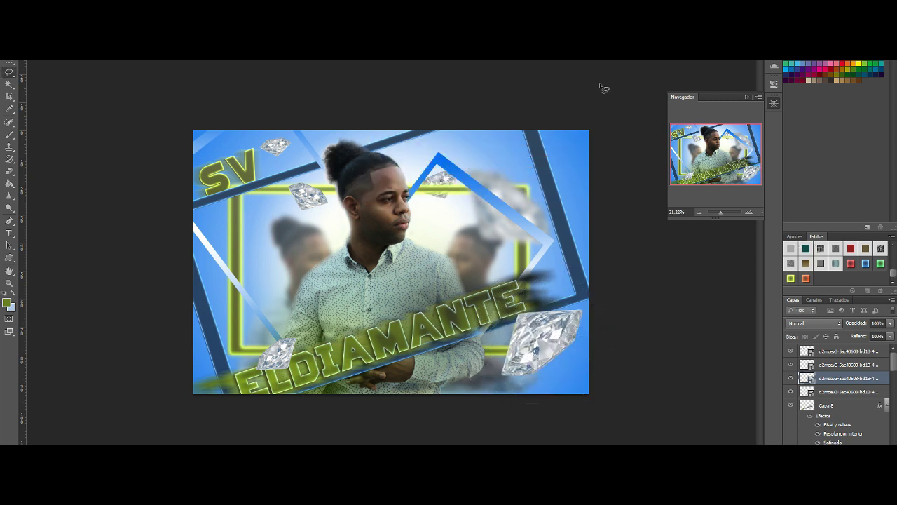
scroll(841, 398, down, 2)
scroll(841, 397, down, 2)
scroll(840, 397, down, 2)
scroll(840, 398, down, 2)
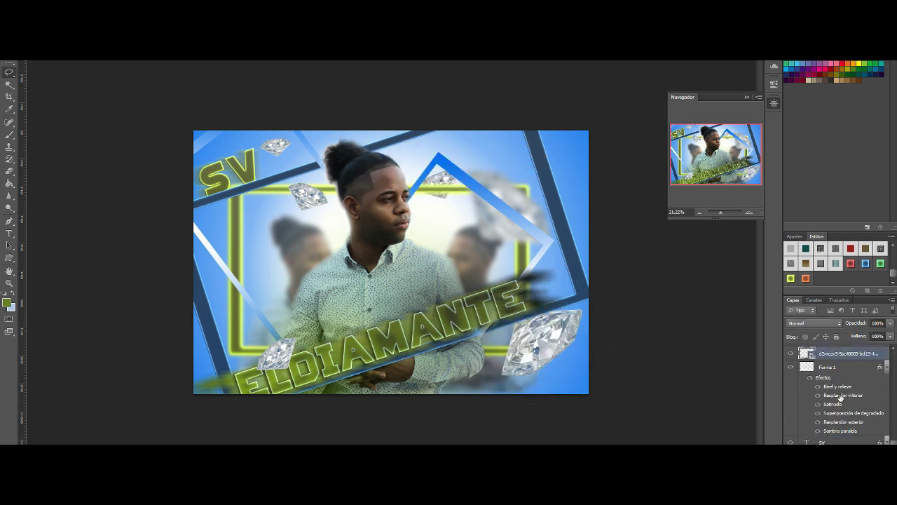
- Duplicate a diamond to the left side and apply a Gaussian blur to it
key(ctrl+j)
drag(543, 342, 288, 183)
click(180, 56)
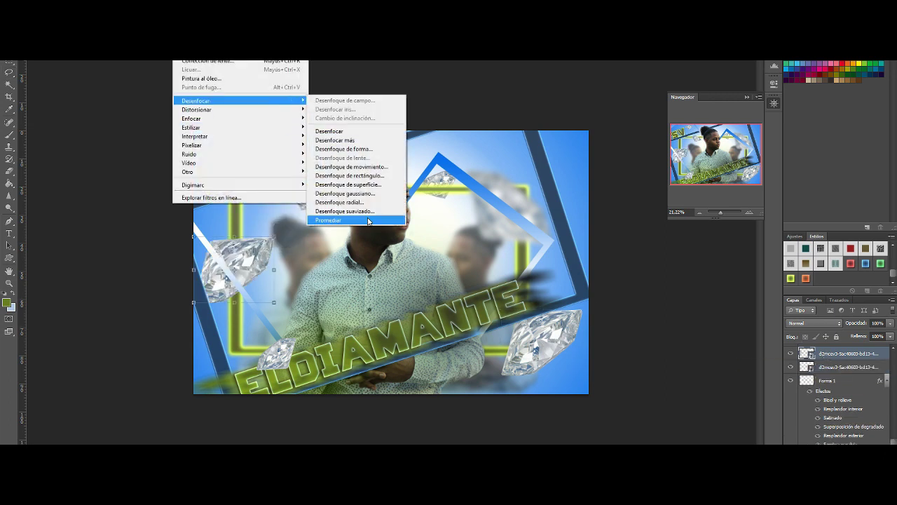
click(370, 216)
key(Return)
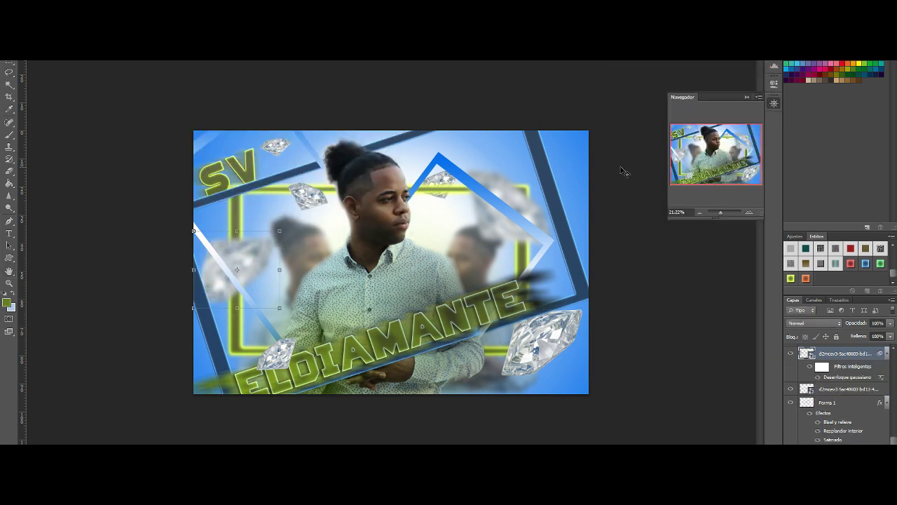
click(9, 233)
- Duplicate the SV text beside the man's head and retype it as NEGRO
key(alt+bracketleft)
key(alt+bracketleft)
key(alt+bracketleft)
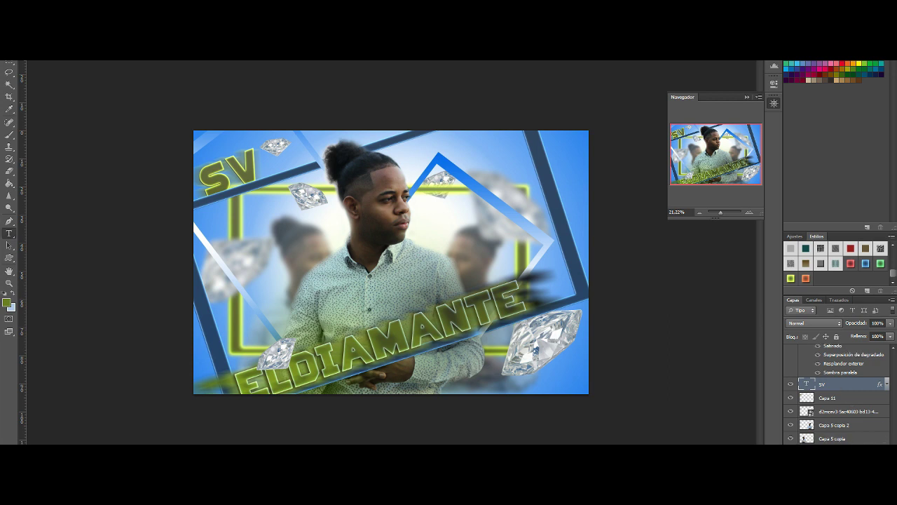
drag(254, 175, 420, 161)
key(ctrl+shift+bracketright)
double_click(424, 153)
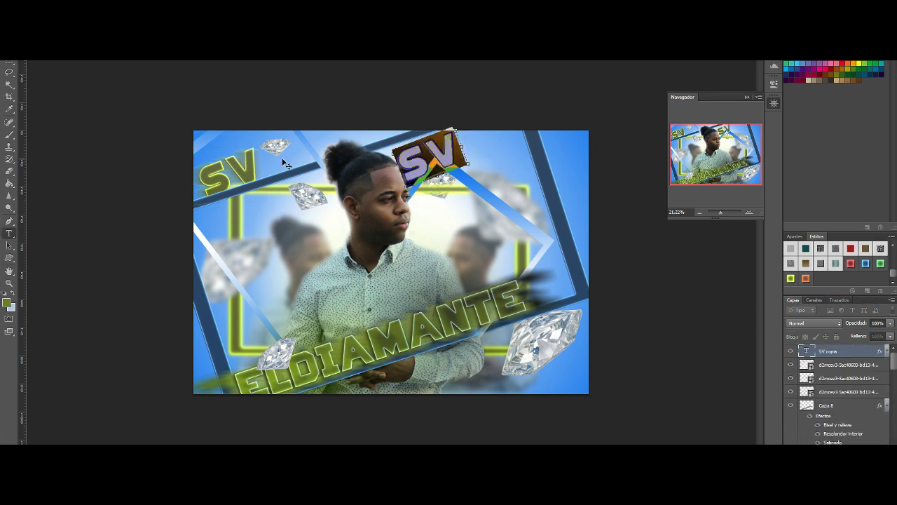
text(NEGRO)
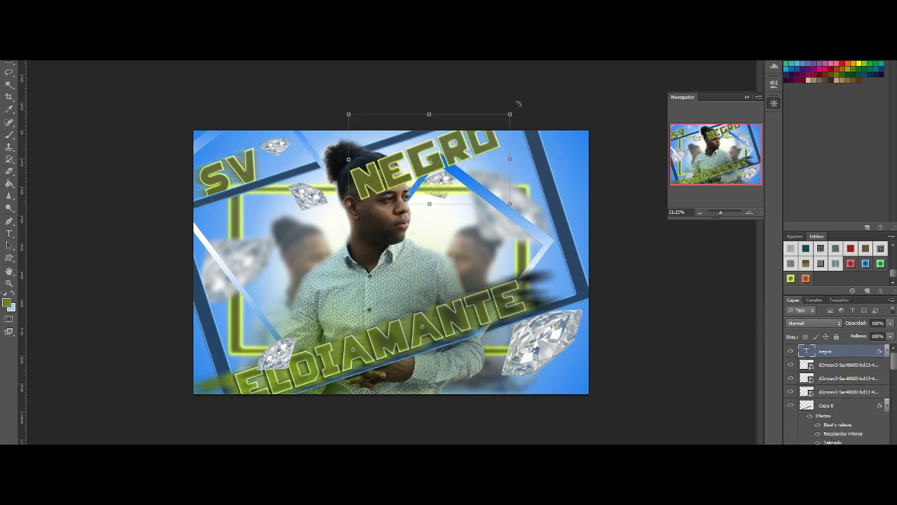
- Rotate NEGRO about 53° clockwise along the upper-right frame edge
mouse_move(518, 103)
mouse_down()
mouse_move(599, 228)
mouse_move(568, 203)
mouse_up()
key(ctrl+plus)
key(ctrl+plus)
key(ctrl+plus)
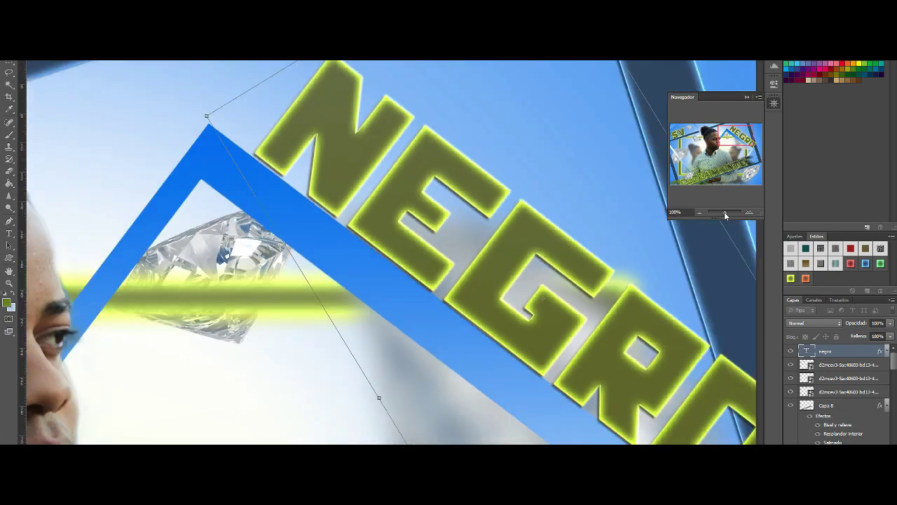
drag(724, 211, 721, 212)
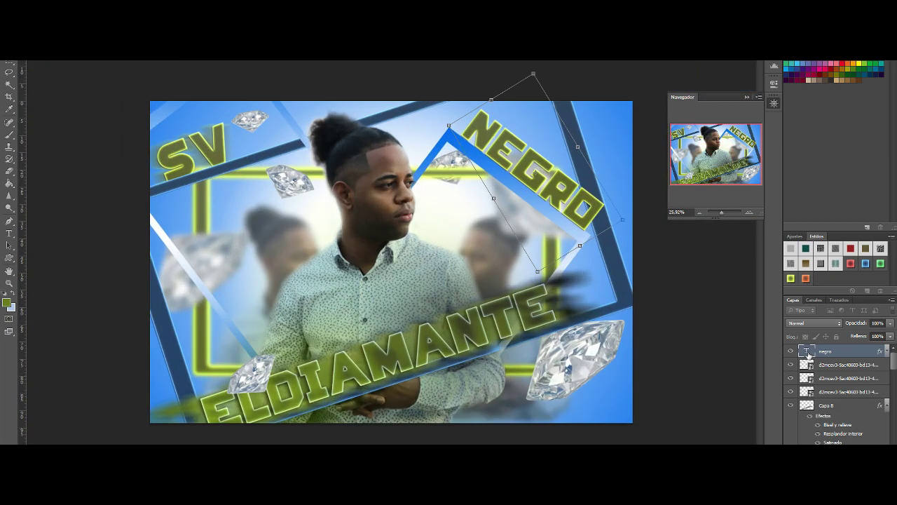
key(Return)
scroll(833, 392, down, 5)
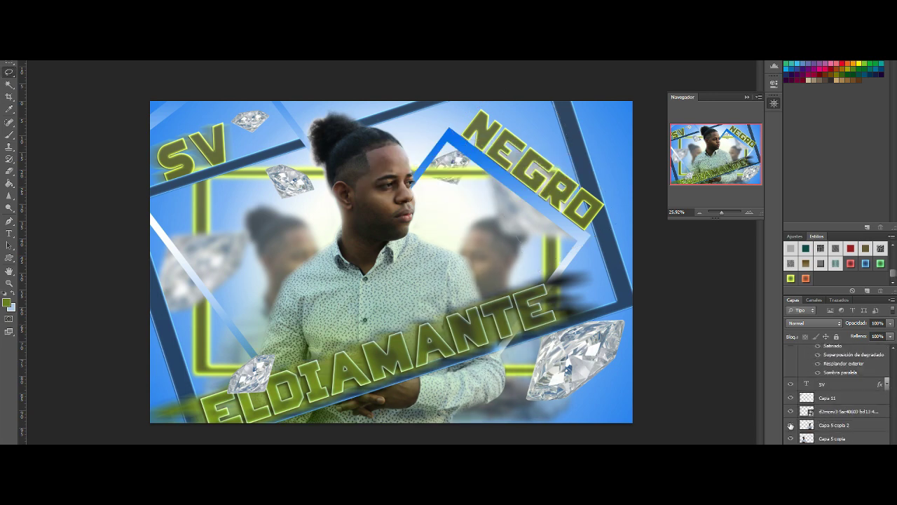
click(791, 426)
- Colorize the blurred side copies with Hue/Saturation
click(834, 424)
key(ctrl+u)
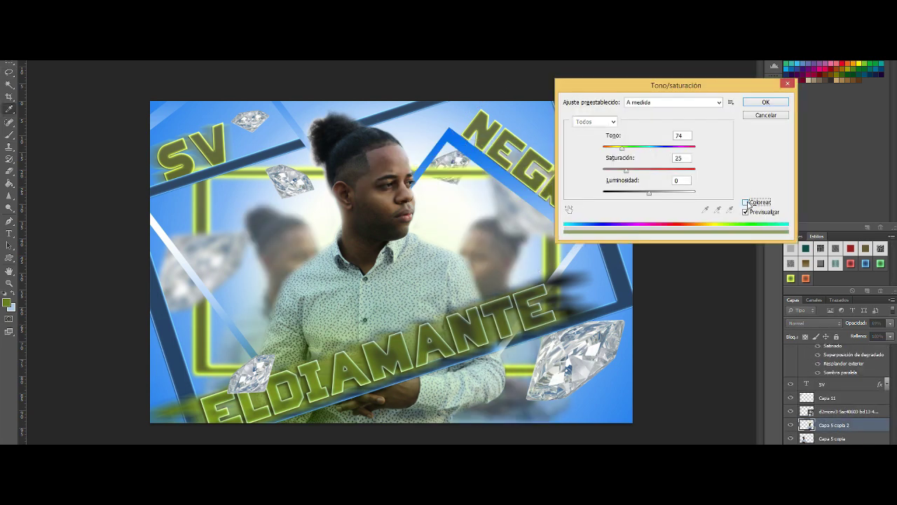
click(765, 102)
scroll(856, 362, up, 1)
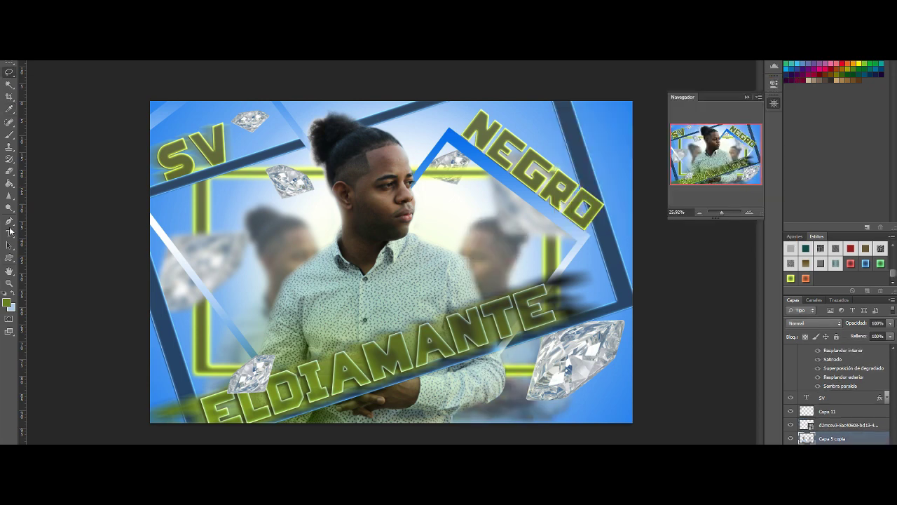
- Commit the NEGRO text, duplicate it, and motion-blur the copy by 165 pixels
click(9, 230)
key(Return)
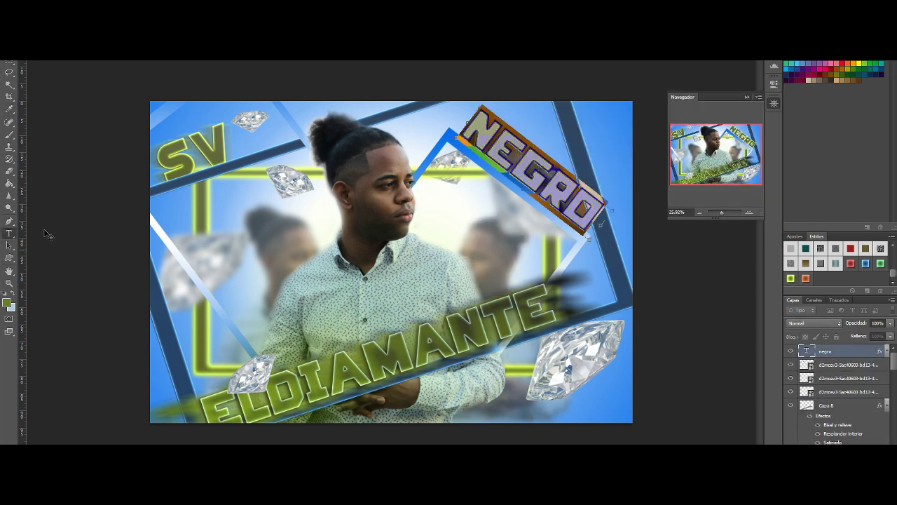
key(ctrl+Return)
key(v)
key(ctrl+j)
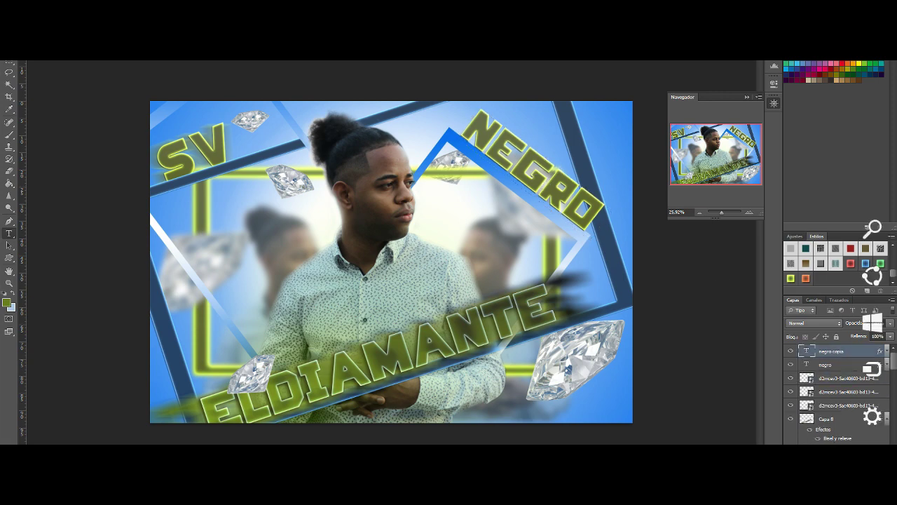
click(360, 174)
drag(729, 271, 736, 275)
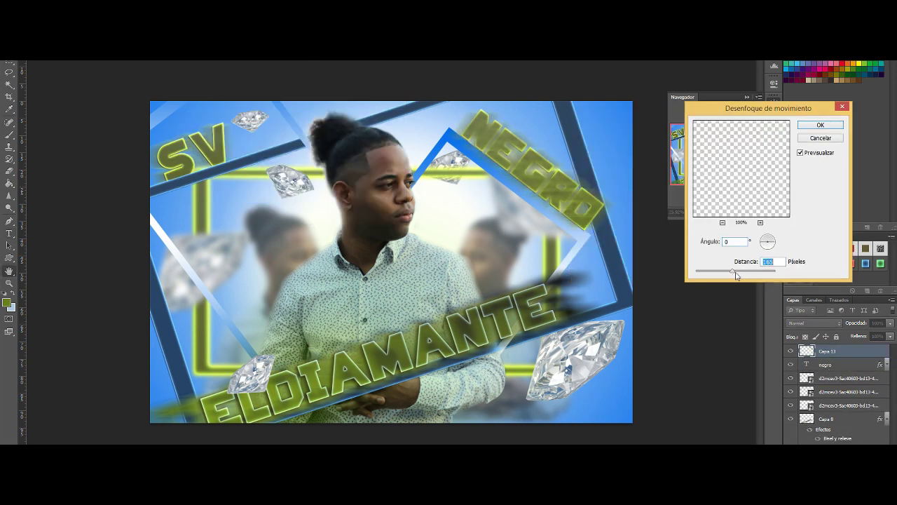
key(Return)
- Duplicate the blurred NEGRO and adjust the stroke size in its layer style
key(ctrl+j)
double_click(855, 365)
drag(821, 140, 255, 83)
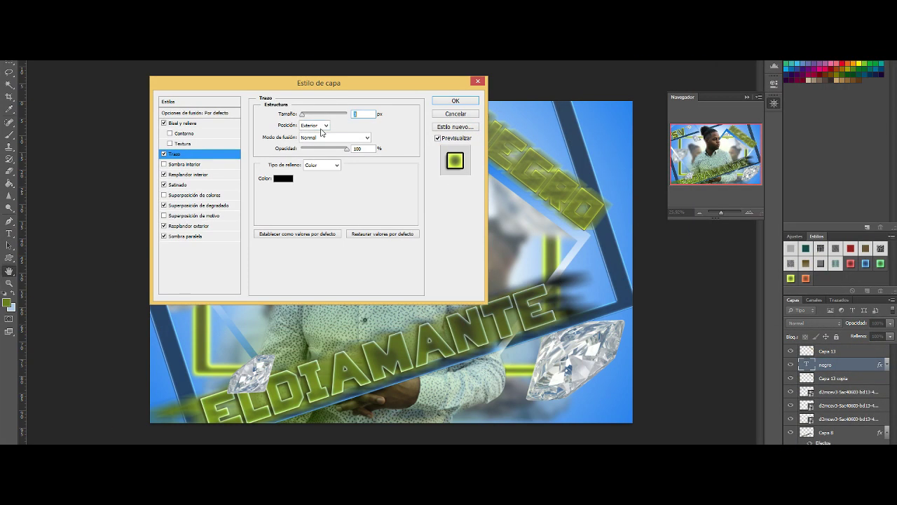
drag(382, 89, 616, 272)
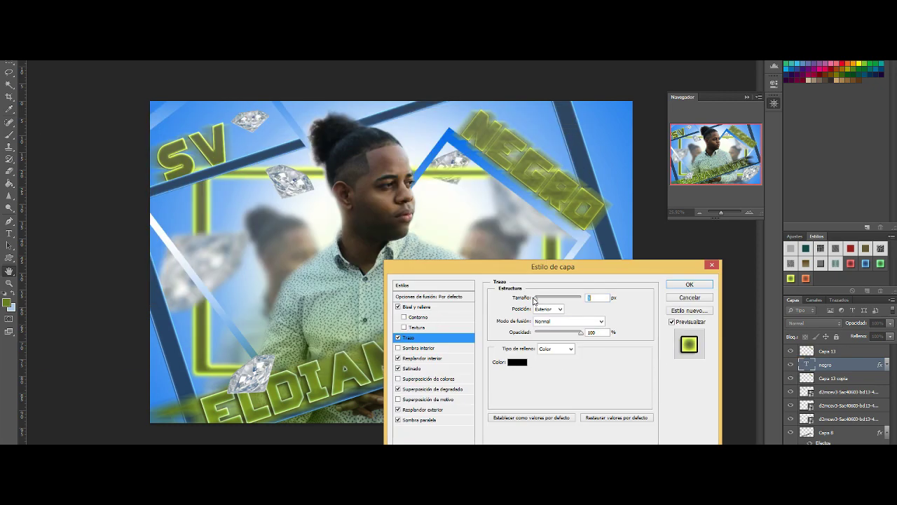
click(690, 284)
- Set Capa 13 opacity to 54% and repeat the motion blur on Capa 13 copia
click(827, 350)
click(889, 323)
drag(888, 335, 869, 337)
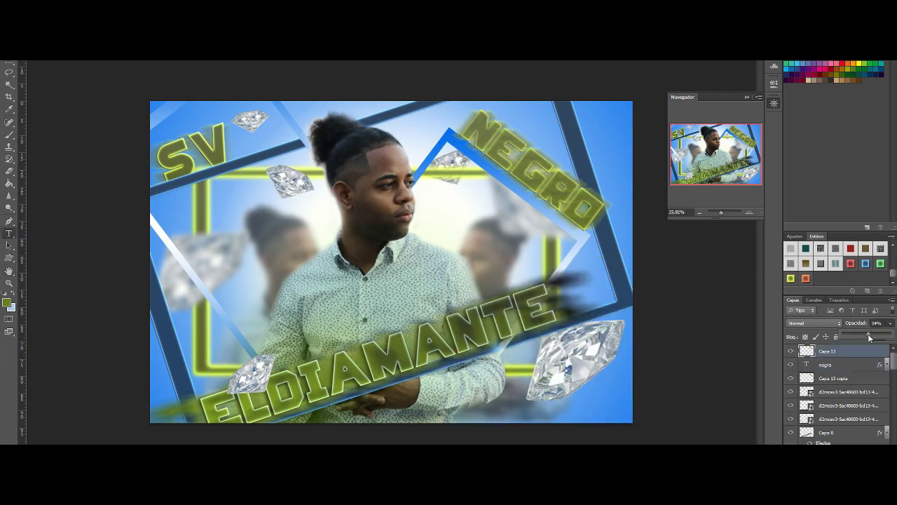
click(834, 378)
key(ctrl+alt+f)
key(Return)
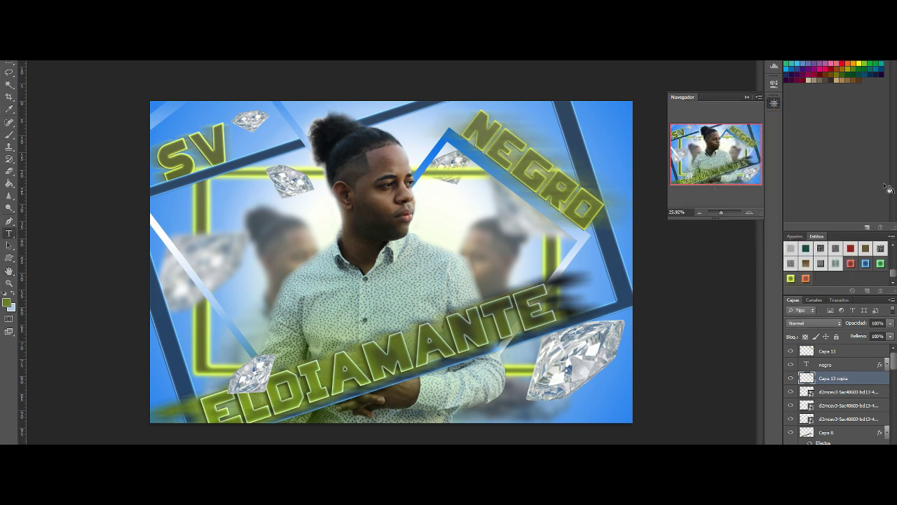
- Duplicate a diamond and move the copy to centre-right
click(848, 391)
key(ctrl+j)
mouse_move(309, 192)
mouse_down()
mouse_move(501, 264)
mouse_move(496, 258)
mouse_up()
- Gaussian-blur the centre-right diamond and duplicate it
click(350, 175)
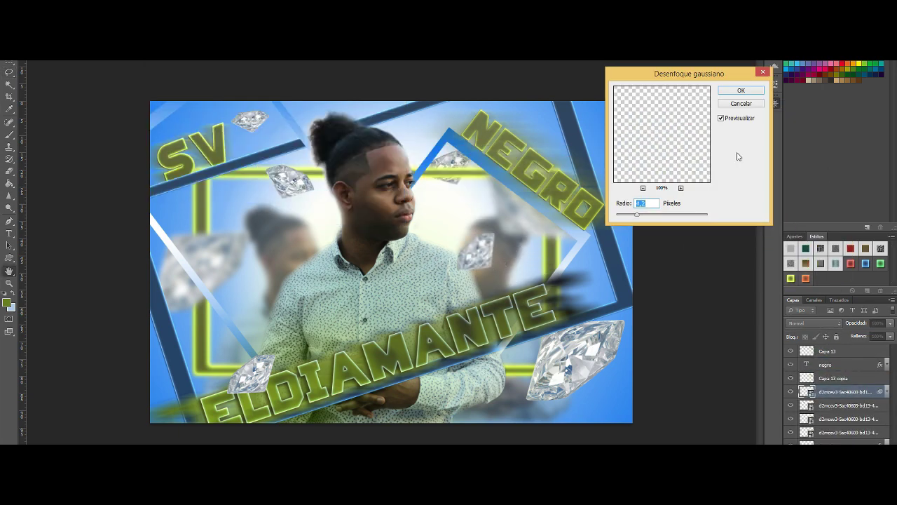
key(Return)
key(ctrl+j)
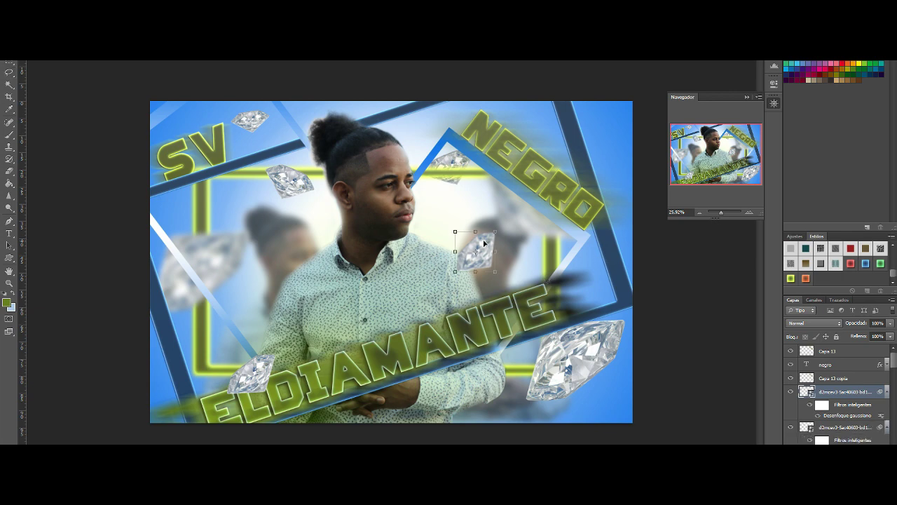
drag(477, 252, 256, 250)
- Rotate the diamond copy about 15° and place it in the upper-right corner
key(ctrl+t)
key(Return)
drag(320, 208, 327, 225)
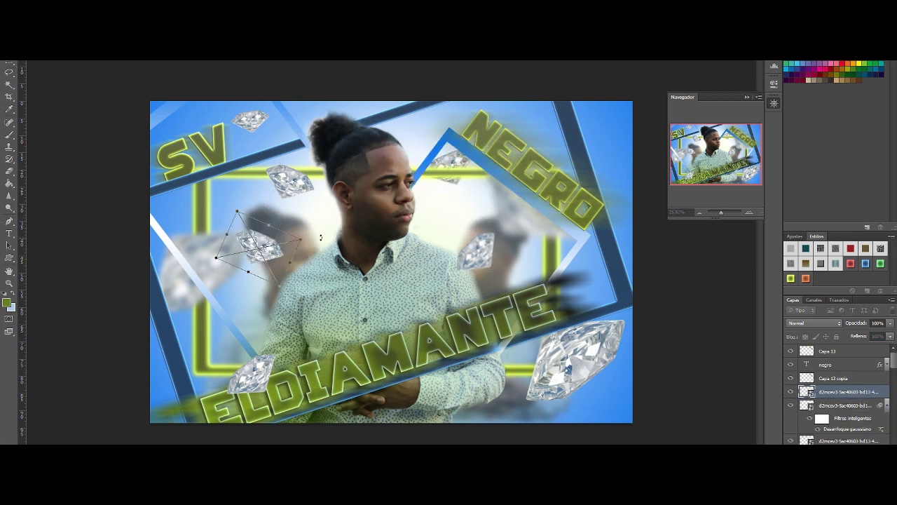
drag(259, 245, 603, 127)
key(Return)
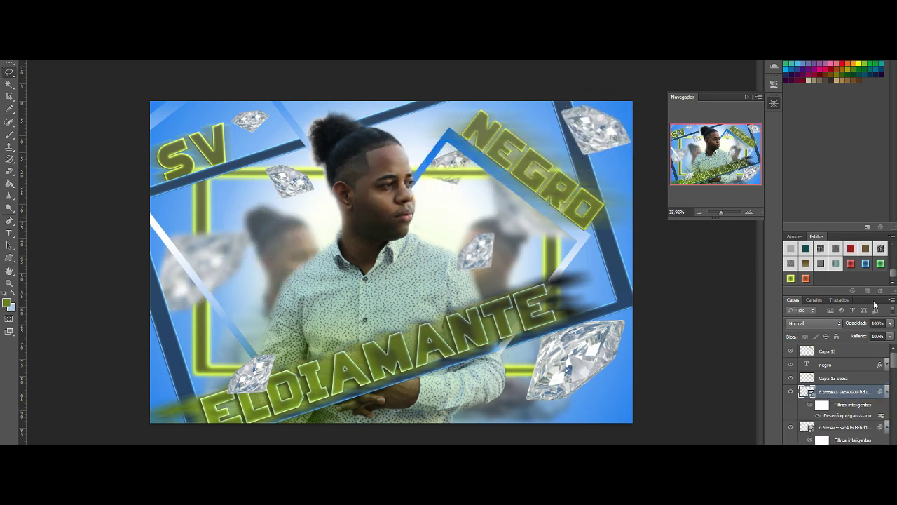
scroll(841, 392, down, 5)
- Apply Smart Blur (Radius 3, Threshold 25) to the portrait copy Capa 4 copia
click(833, 387)
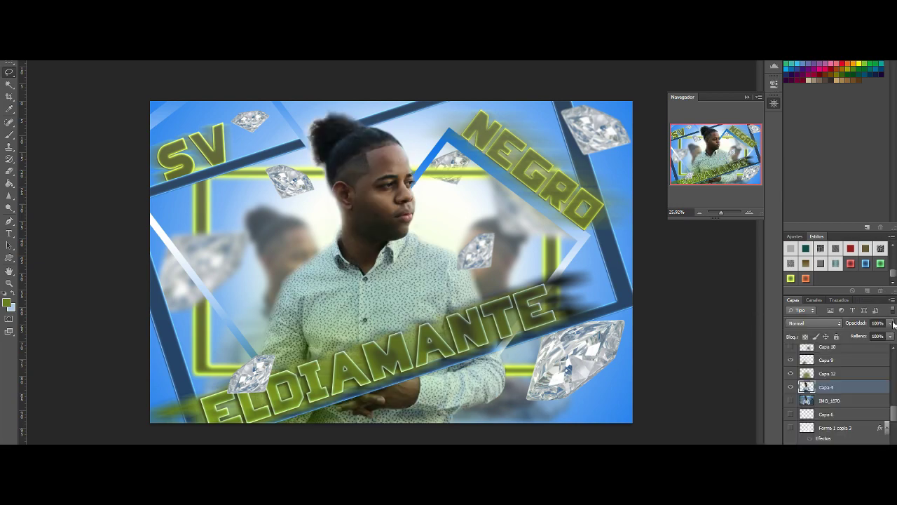
click(185, 56)
click(336, 197)
click(617, 83)
drag(721, 212, 722, 215)
click(186, 56)
click(340, 191)
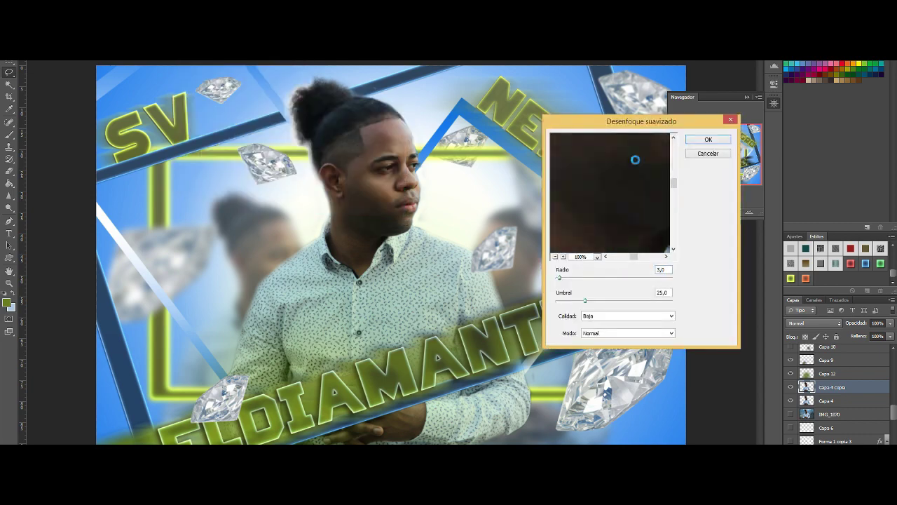
key(Return)
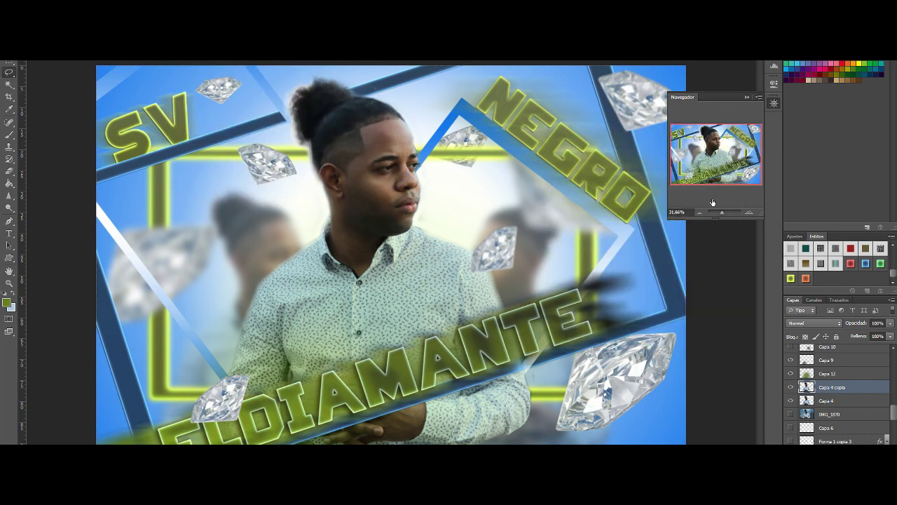
drag(722, 211, 721, 211)
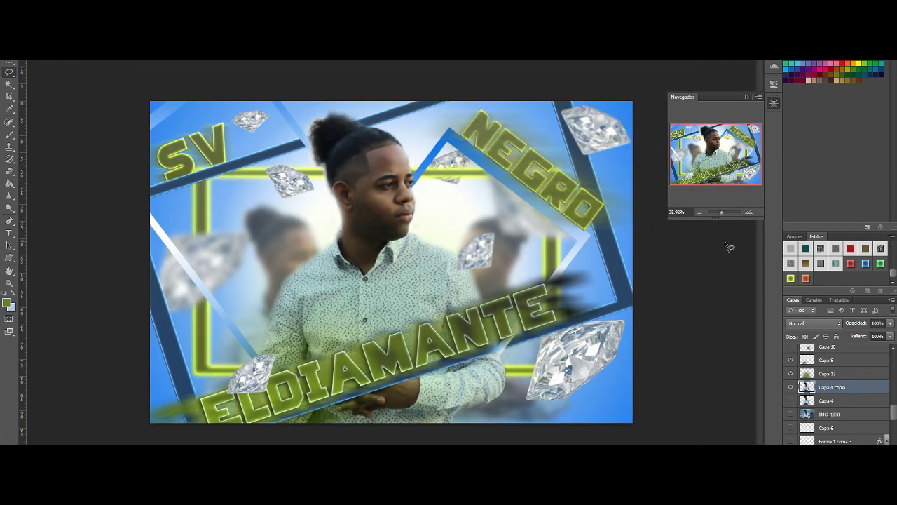
- Move the original IMG_1870 photo to the top of the layers and hide it
drag(829, 414, 791, 352)
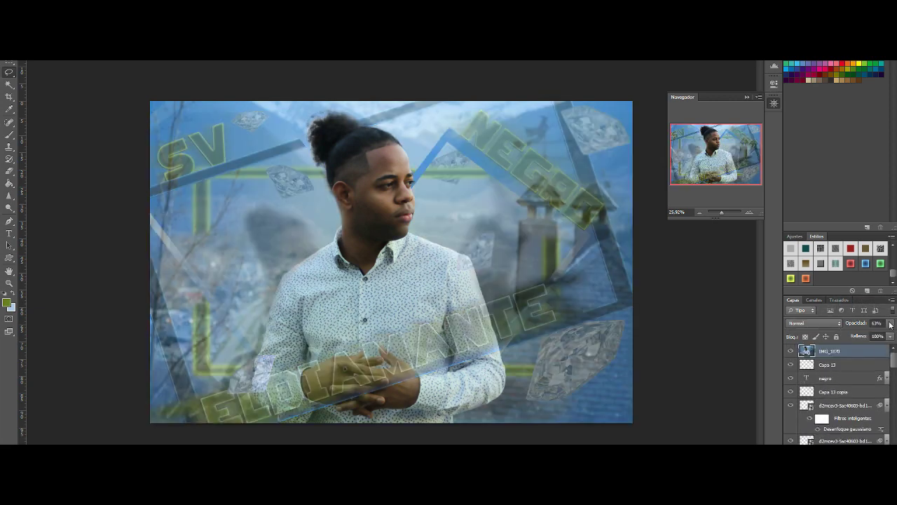
click(791, 351)
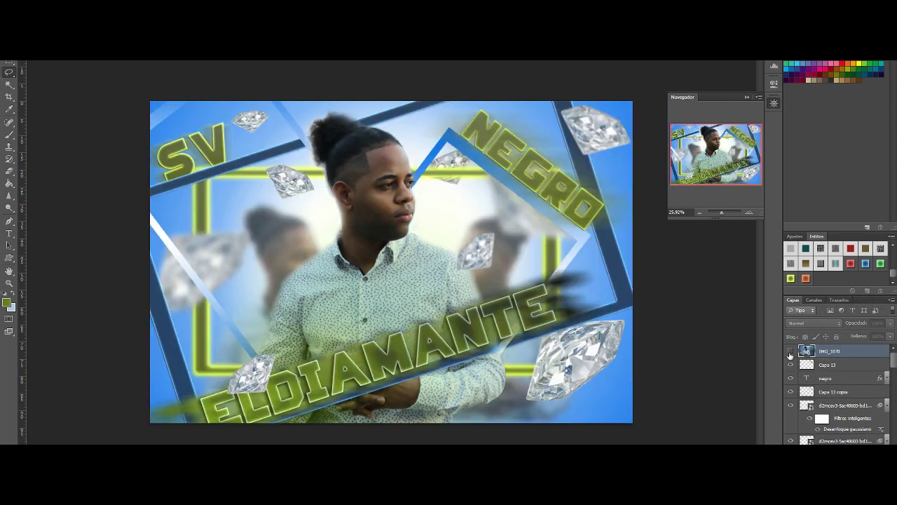
click(790, 351)
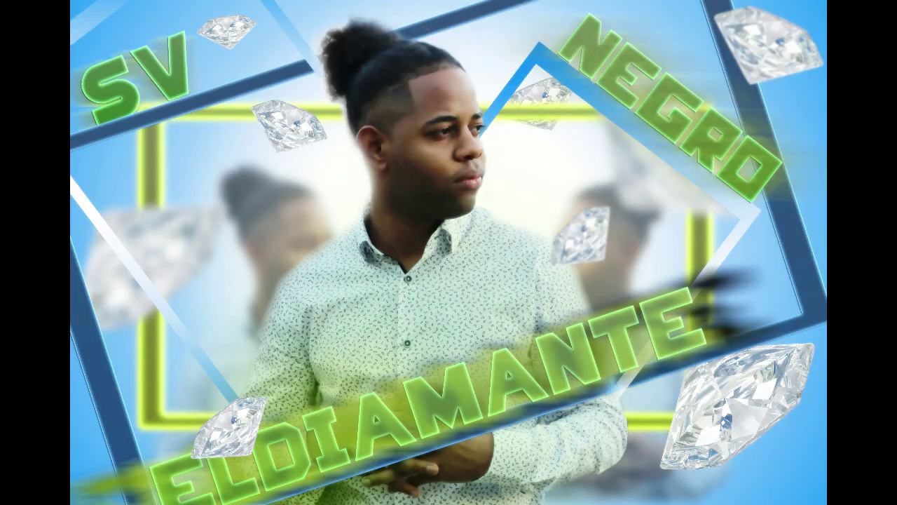